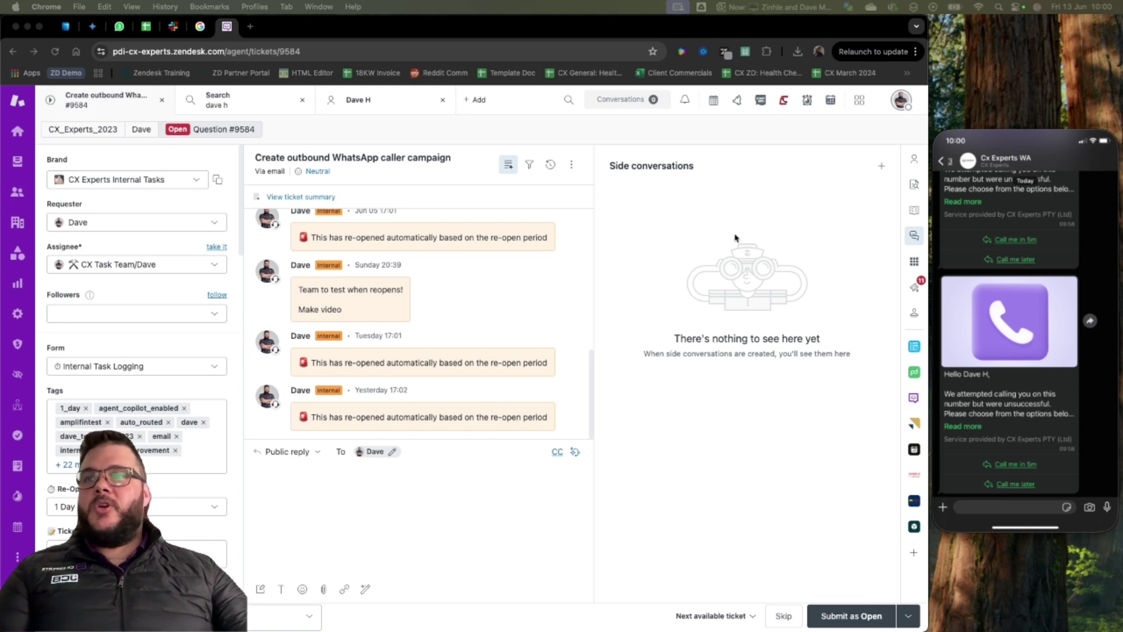
# Step: Set up a Relay notification with the attempted_calling_you template and the CX Experts WhatsApp integration, and continue to field mapping
pyautogui.click(18, 557)
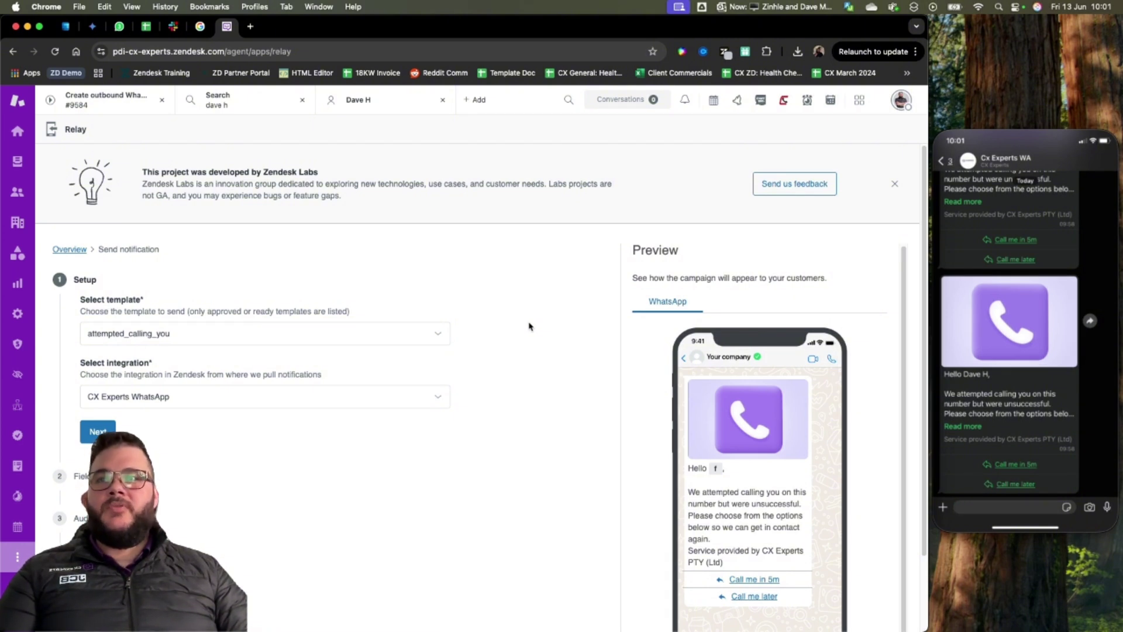
pyautogui.click(435, 333)
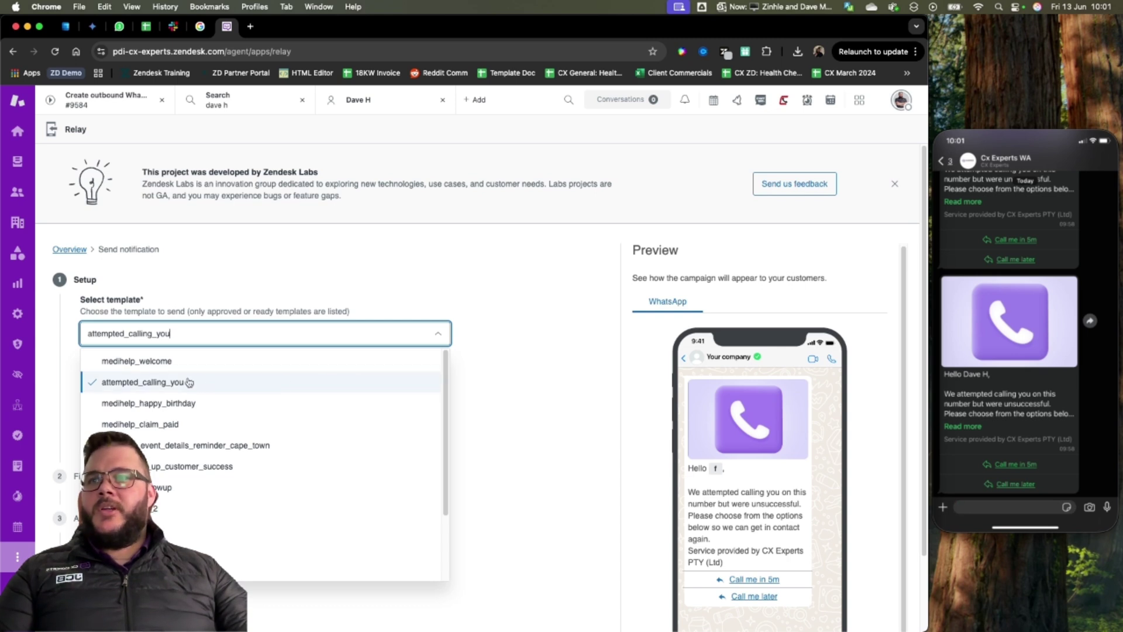
pyautogui.click(168, 383)
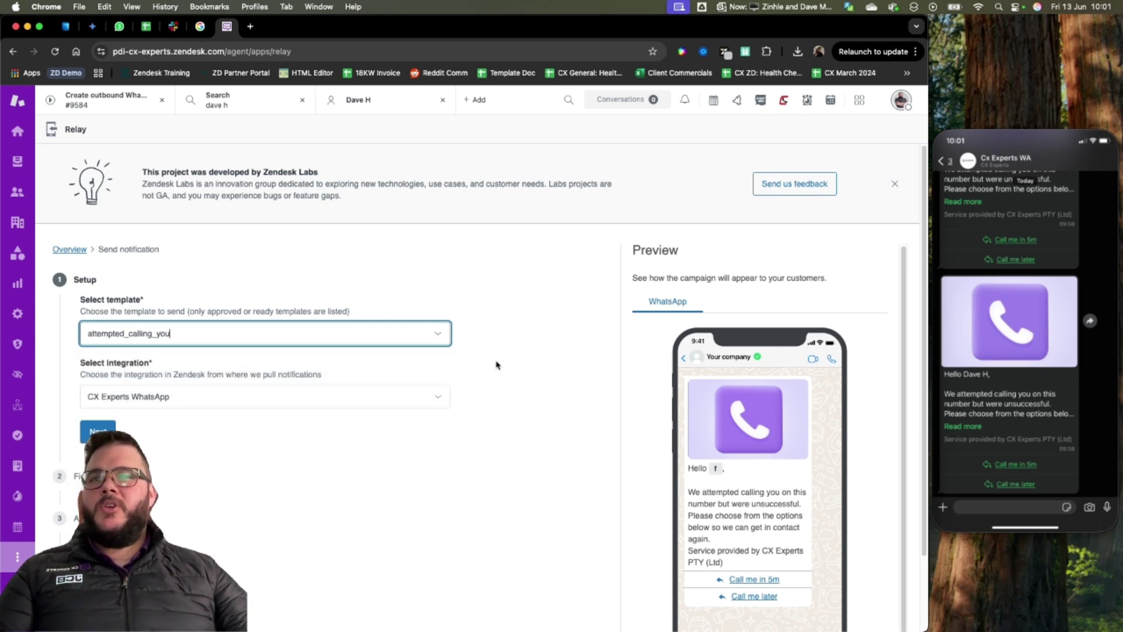
pyautogui.click(231, 396)
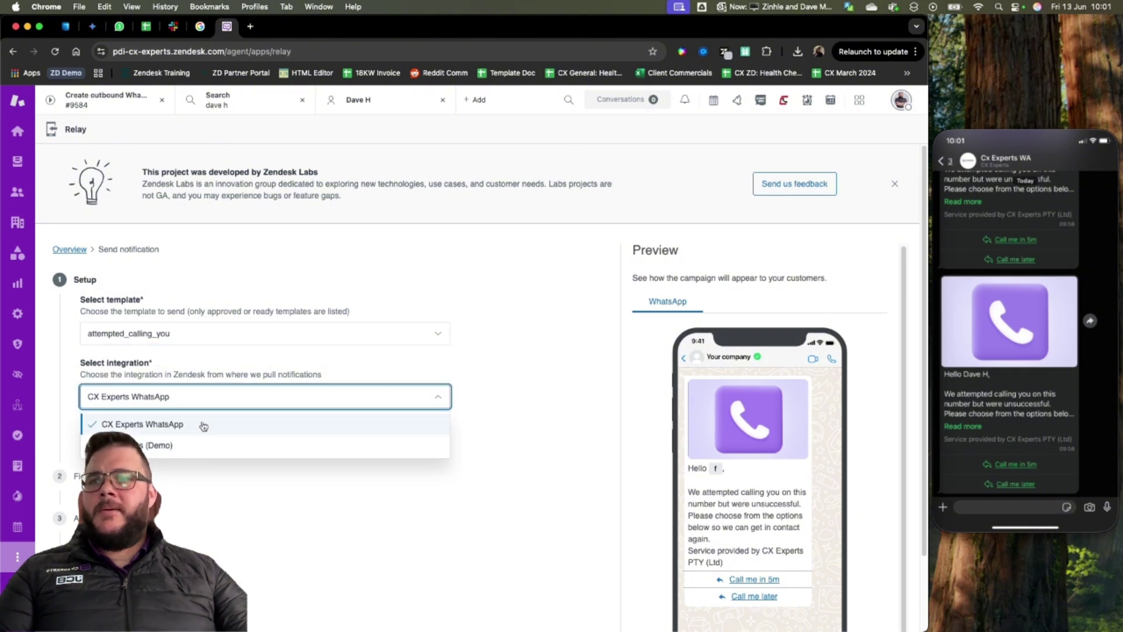
pyautogui.click(202, 425)
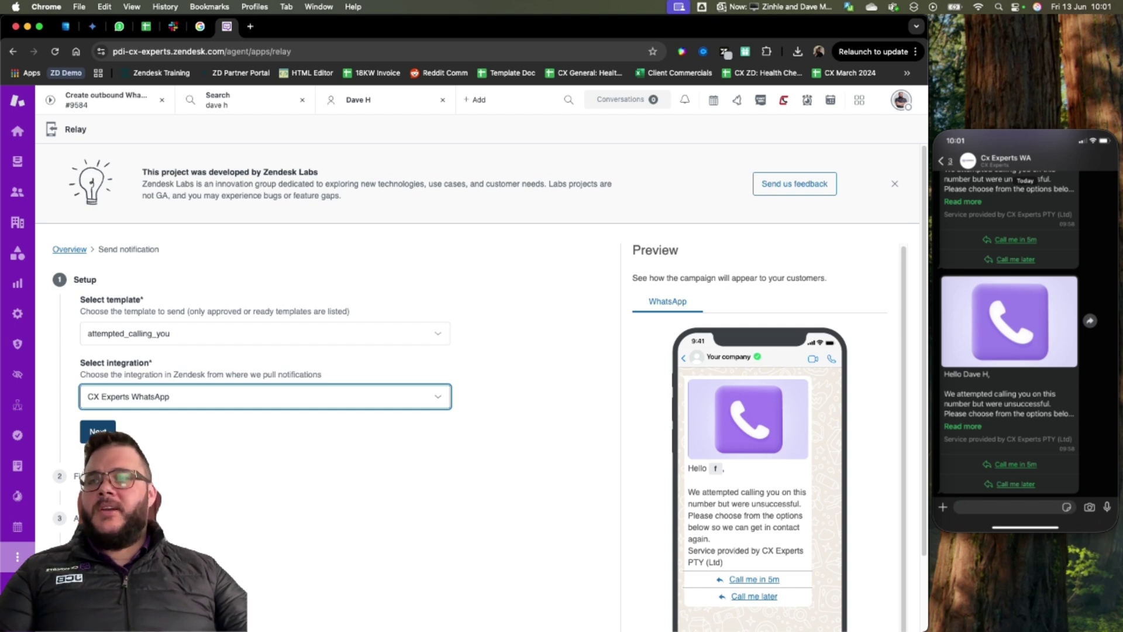
pyautogui.click(98, 432)
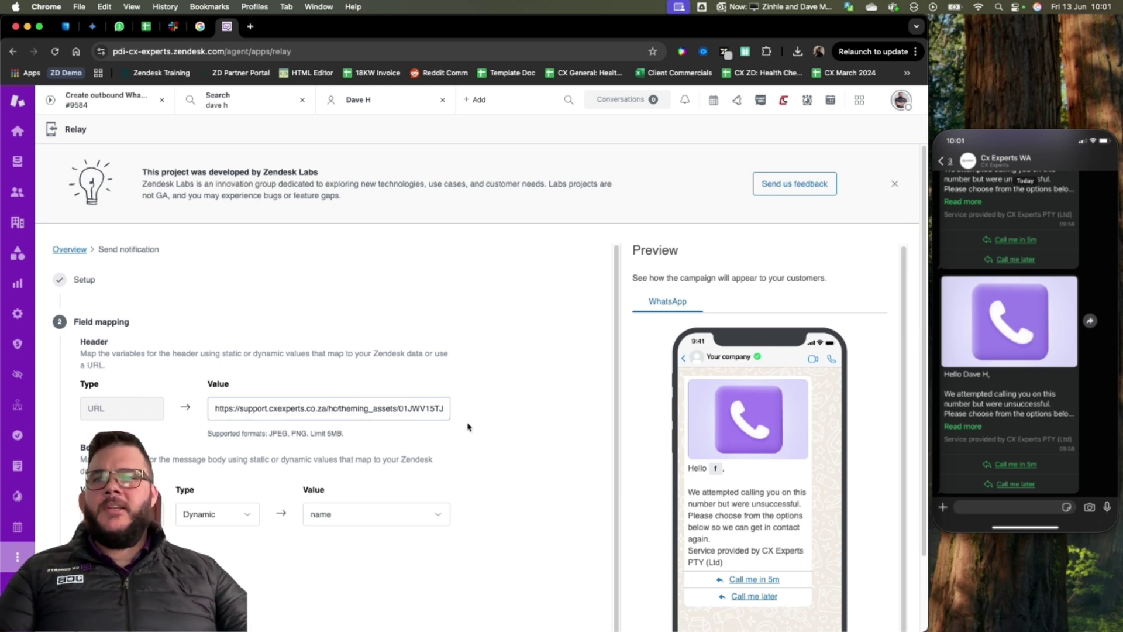
# Step: Accept the existing header and body field mapping, and set the audience query to dave123
pyautogui.scroll(-1, 249, 427)
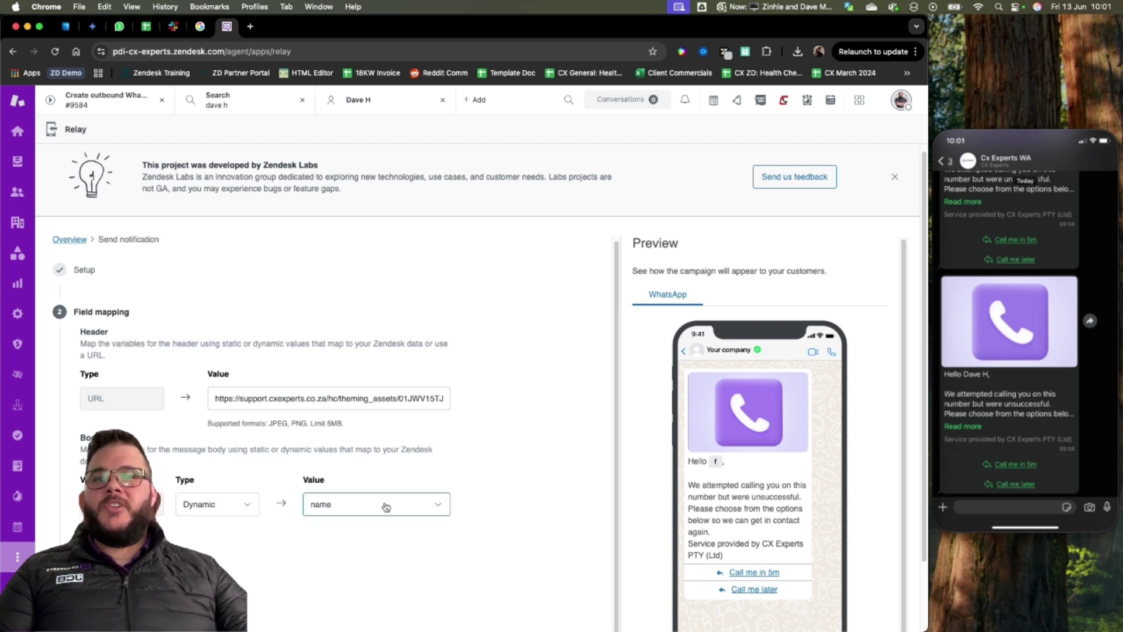
pyautogui.scroll(-2, 501, 491)
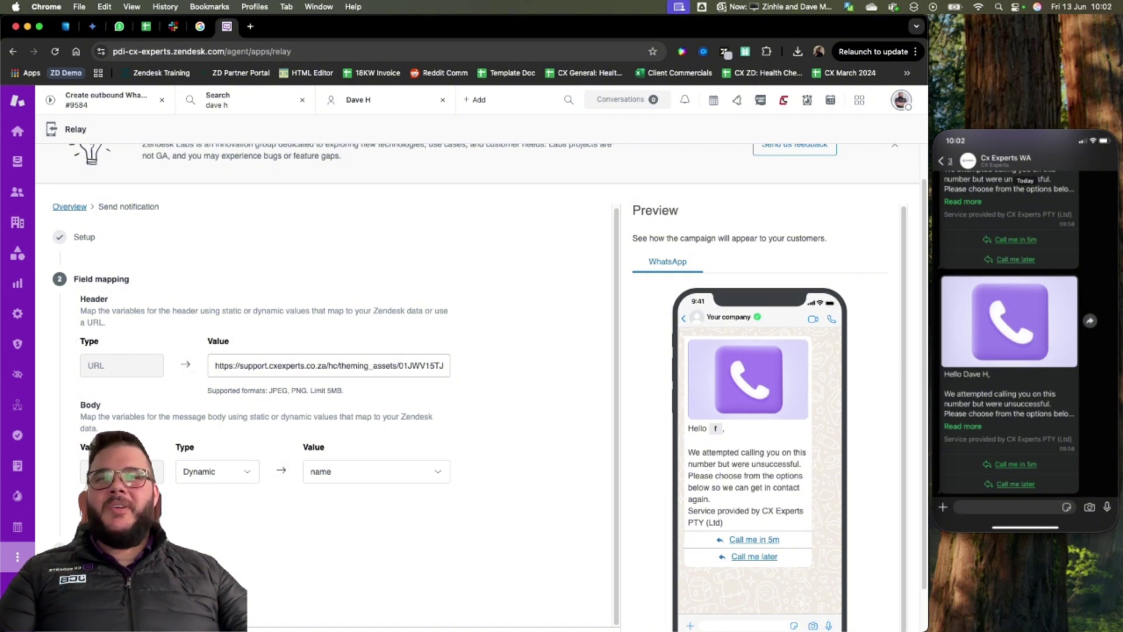
pyautogui.click(144, 509)
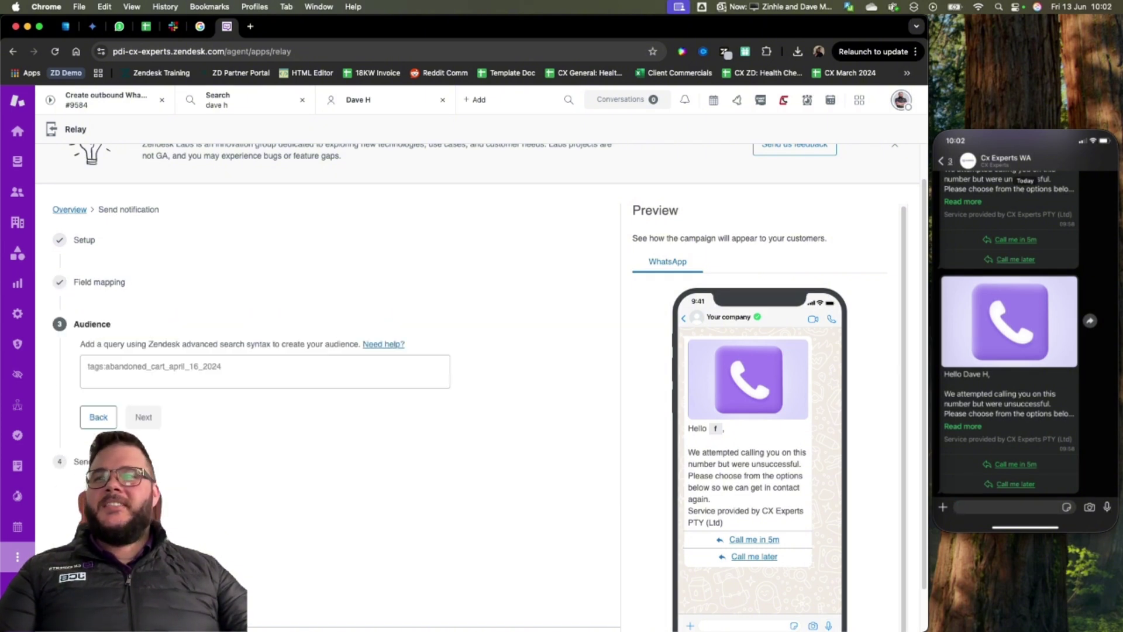
pyautogui.click(149, 366)
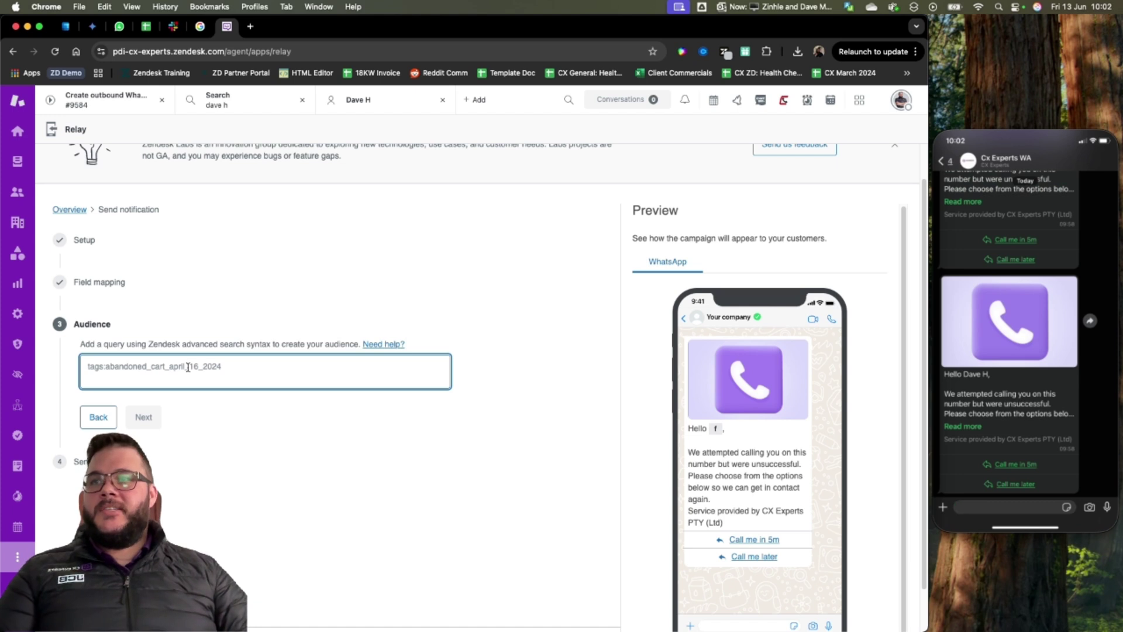
pyautogui.write('dave123')
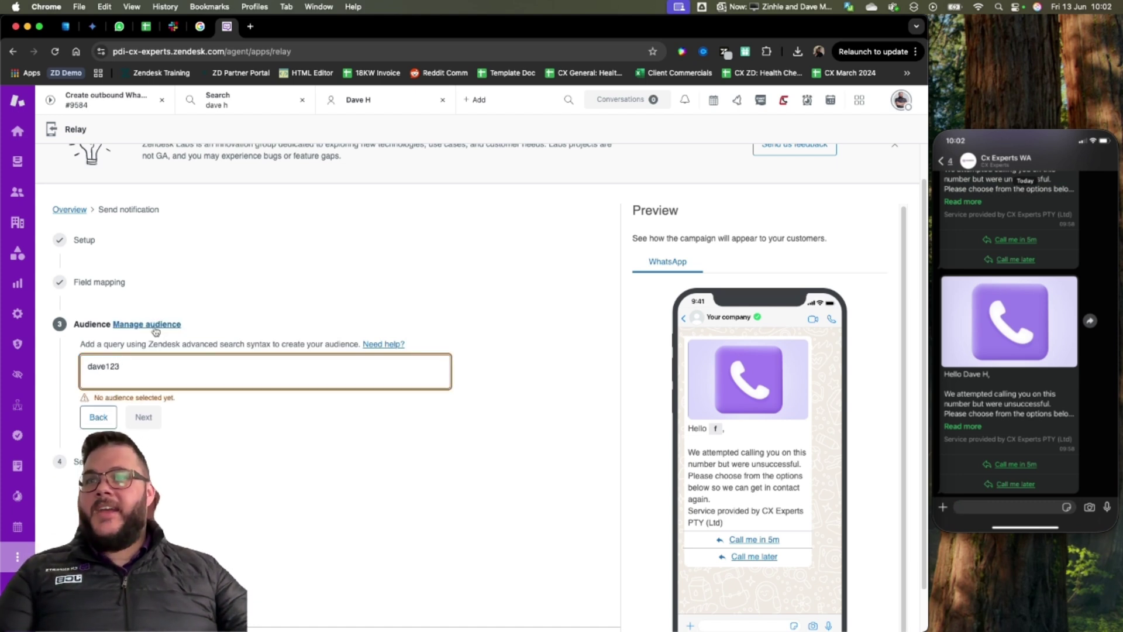
# Step: Check the tag on the target contact's profile and return to the Relay notification
pyautogui.click(373, 105)
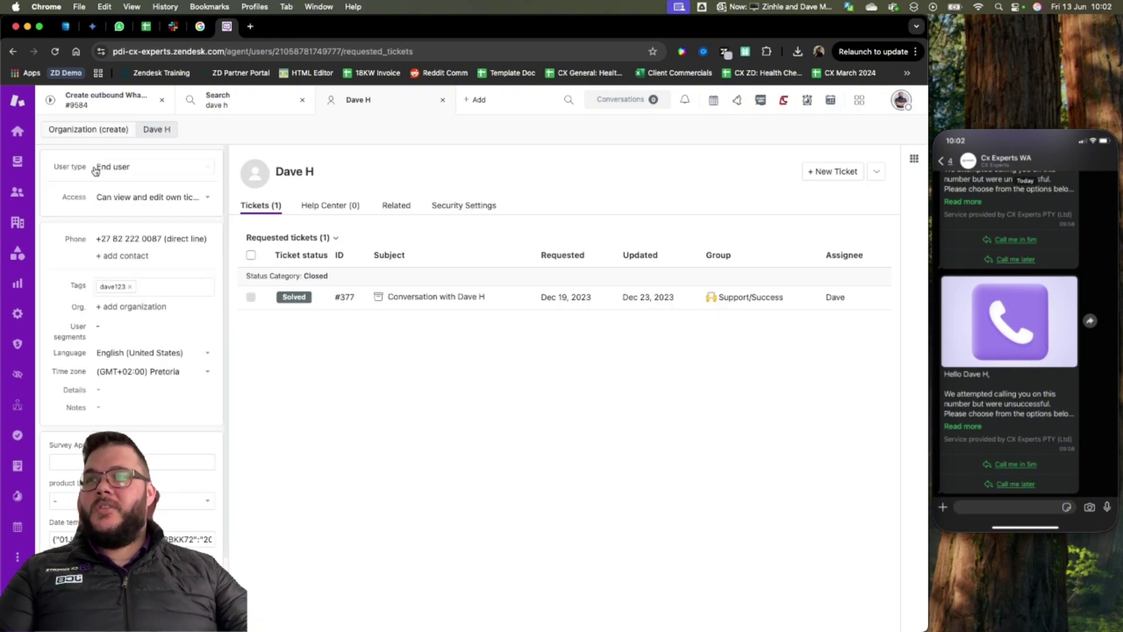
pyautogui.click(18, 557)
pyautogui.scroll(-5, 135, 421)
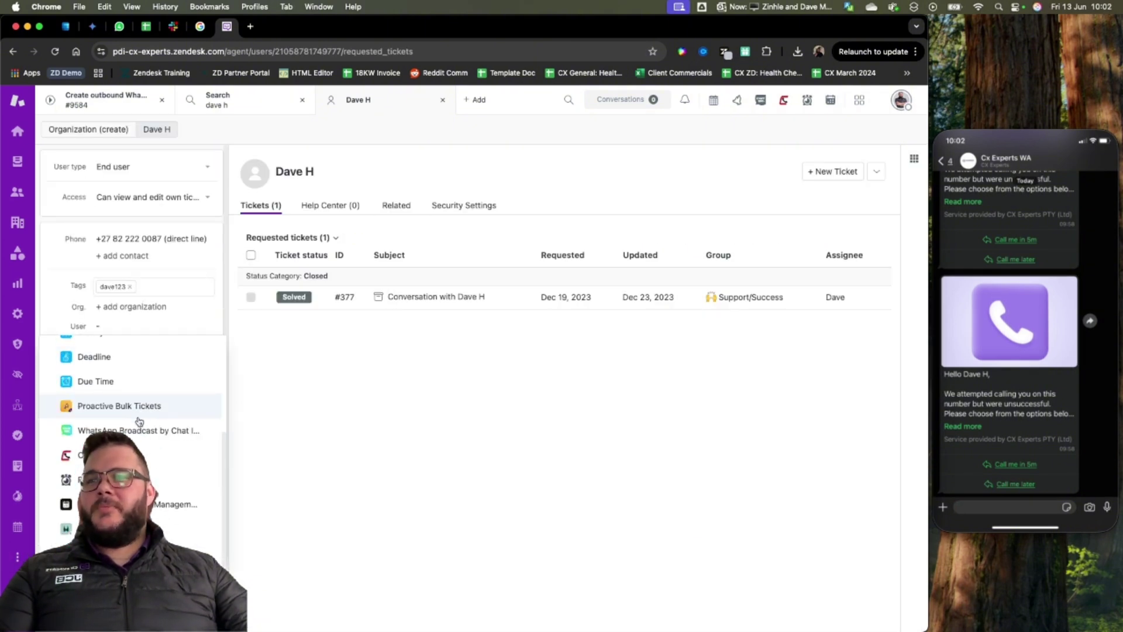
pyautogui.click(117, 505)
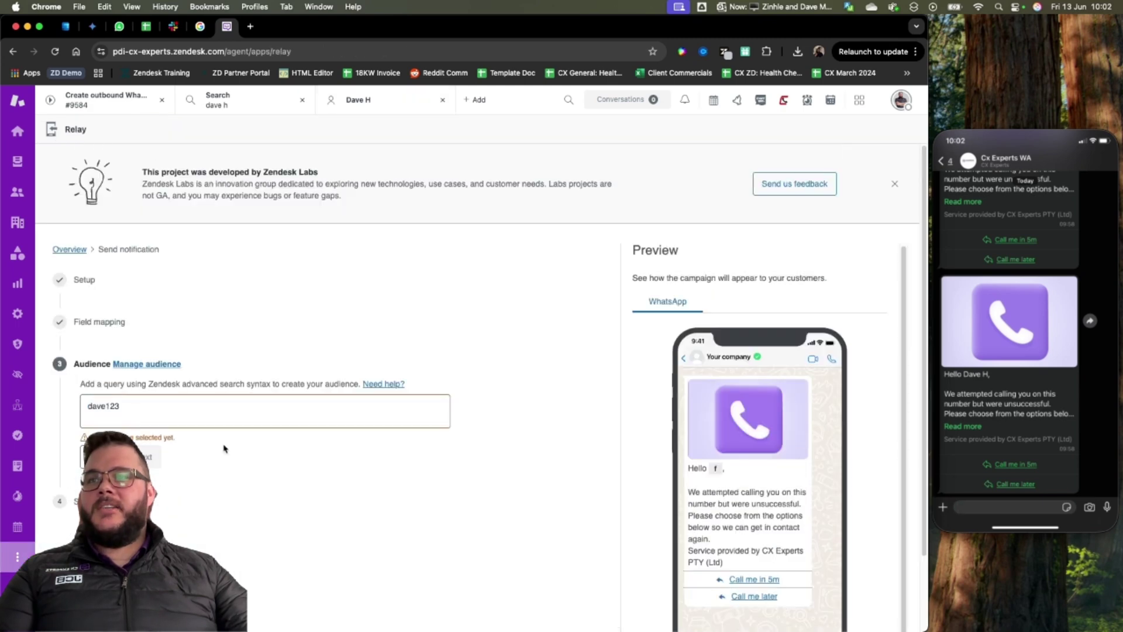
# Step: Move the excluded contact into the included audience, check its entry, and finish managing the audience
pyautogui.click(141, 365)
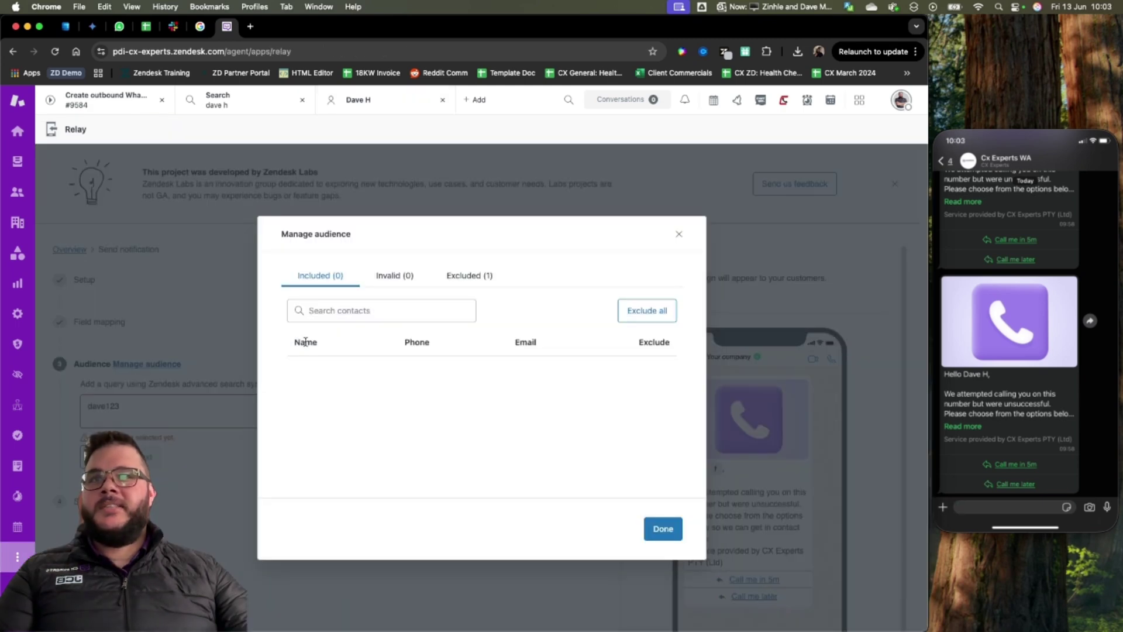
pyautogui.click(461, 276)
pyautogui.click(656, 383)
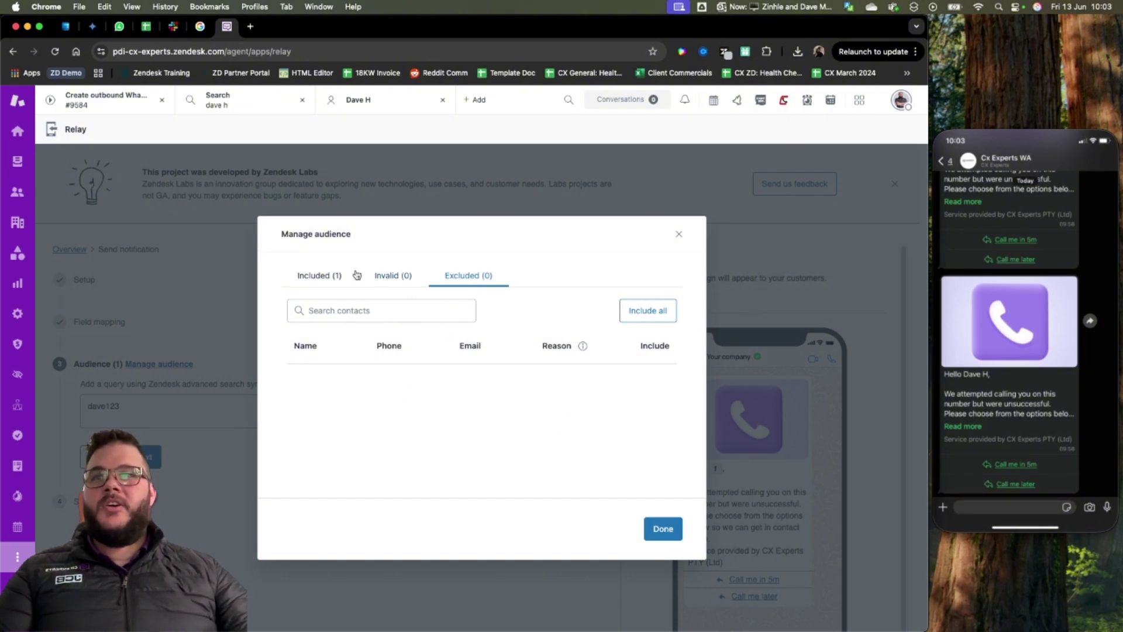
pyautogui.click(336, 276)
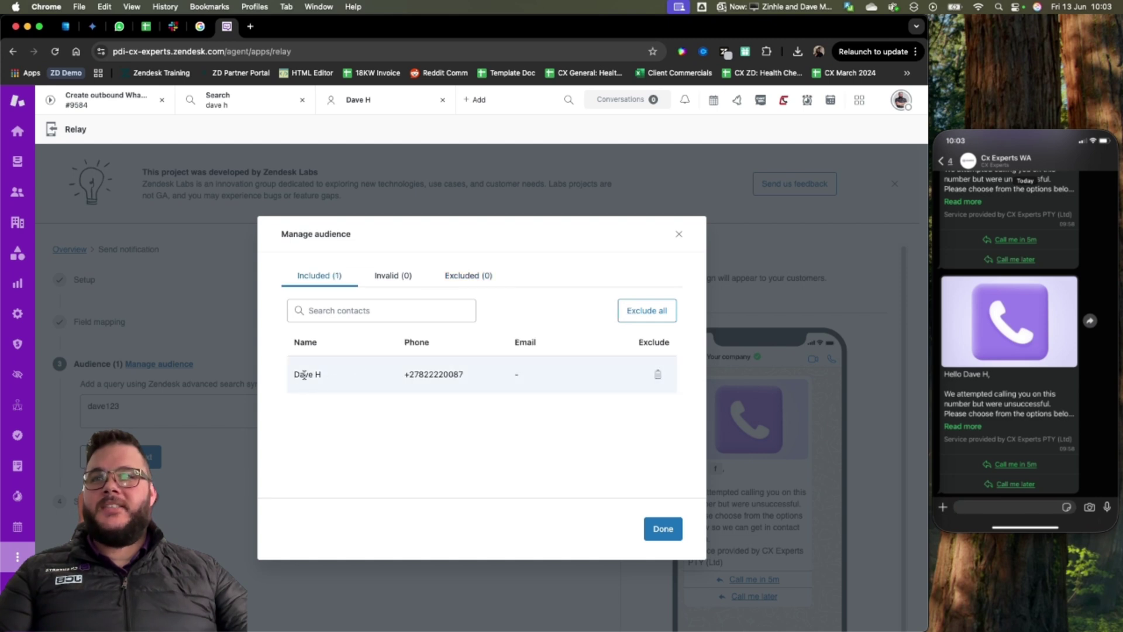
pyautogui.doubleClick(515, 375)
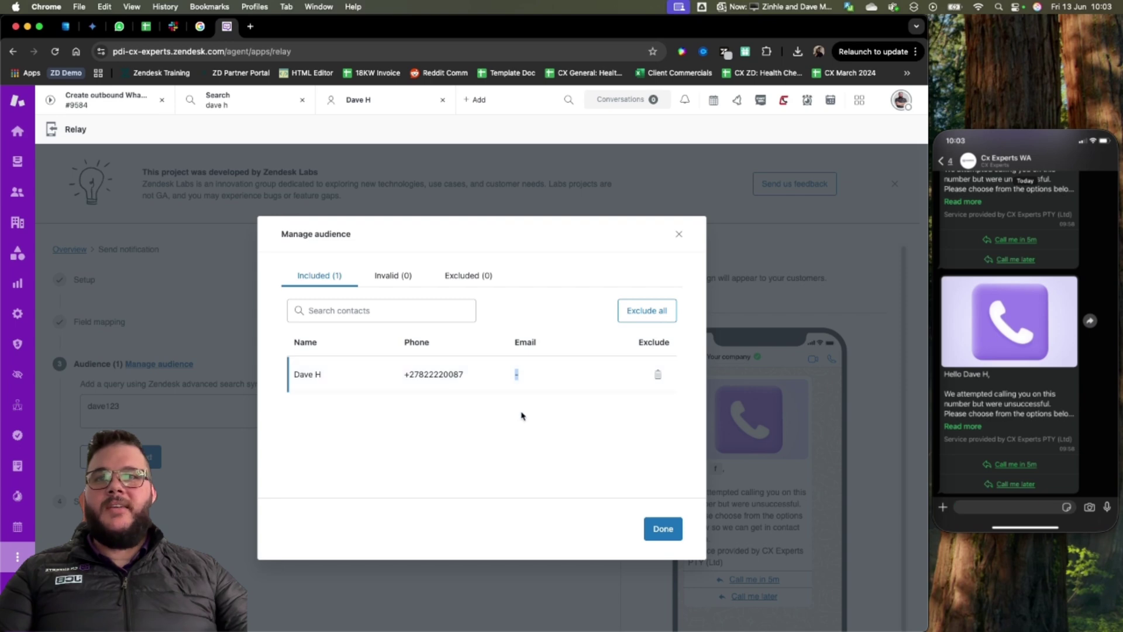
pyautogui.click(663, 528)
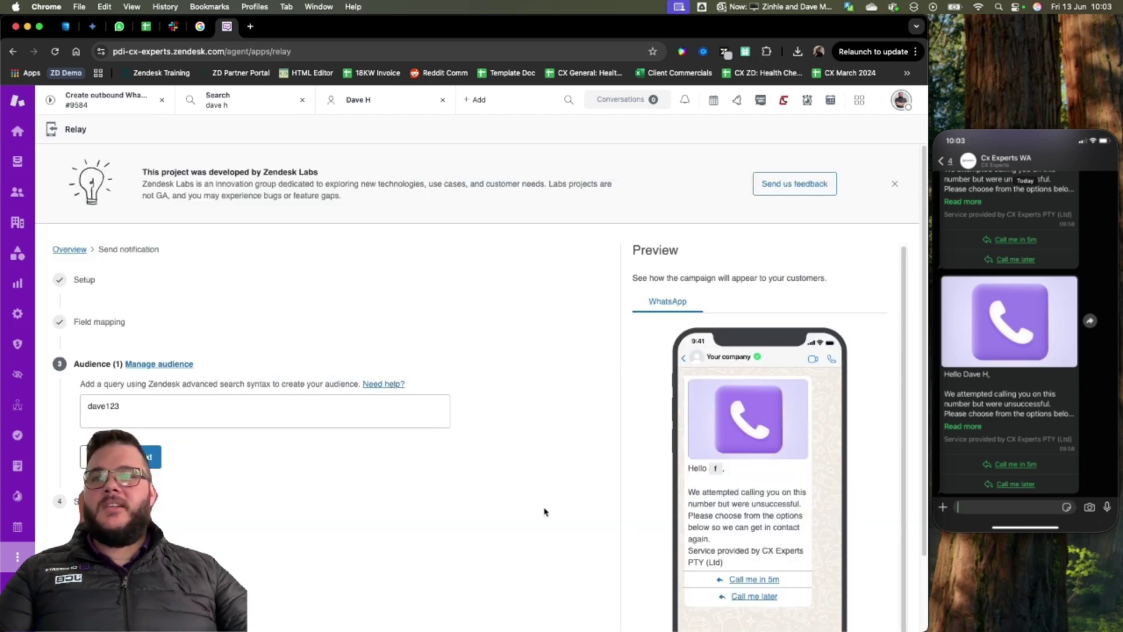
# Step: Continue to the send stage and send the notification to the selected audience, confirming the summary
pyautogui.click(154, 466)
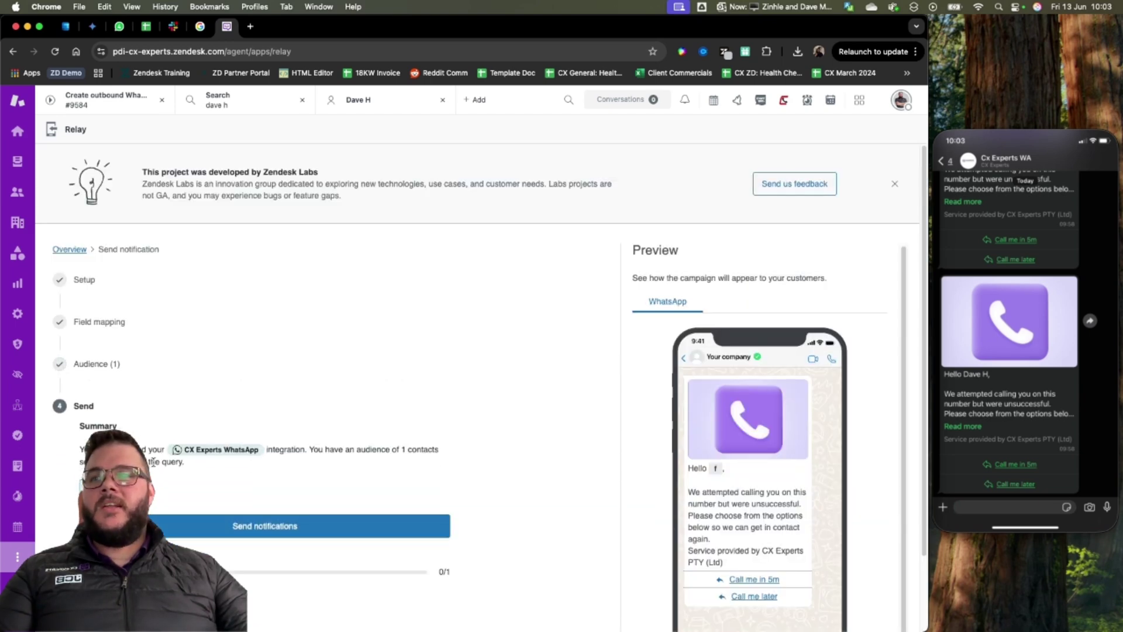
pyautogui.click(285, 528)
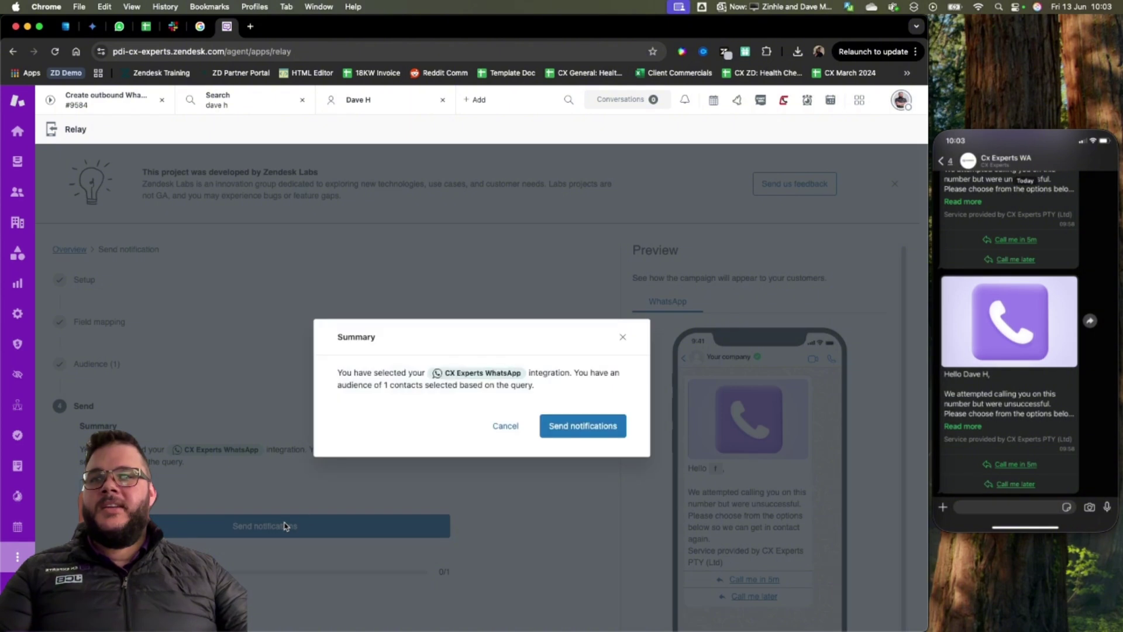
pyautogui.click(595, 428)
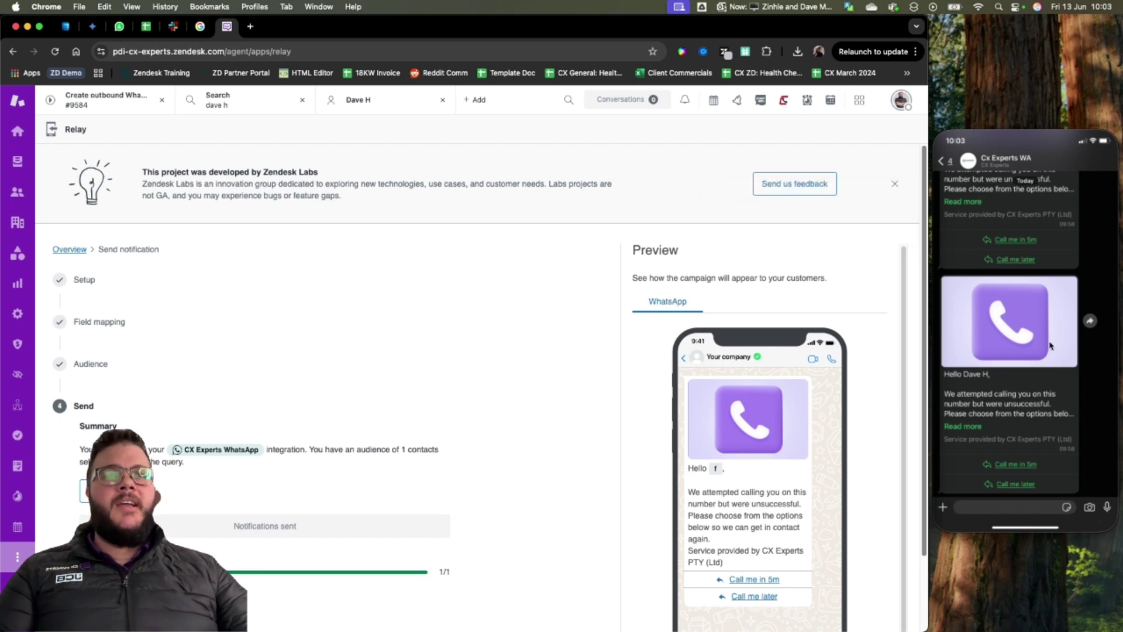
# Step: Switch to the mirrored iPhone and expand the full text of the received WhatsApp message
pyautogui.scroll(-1, 1050, 345)
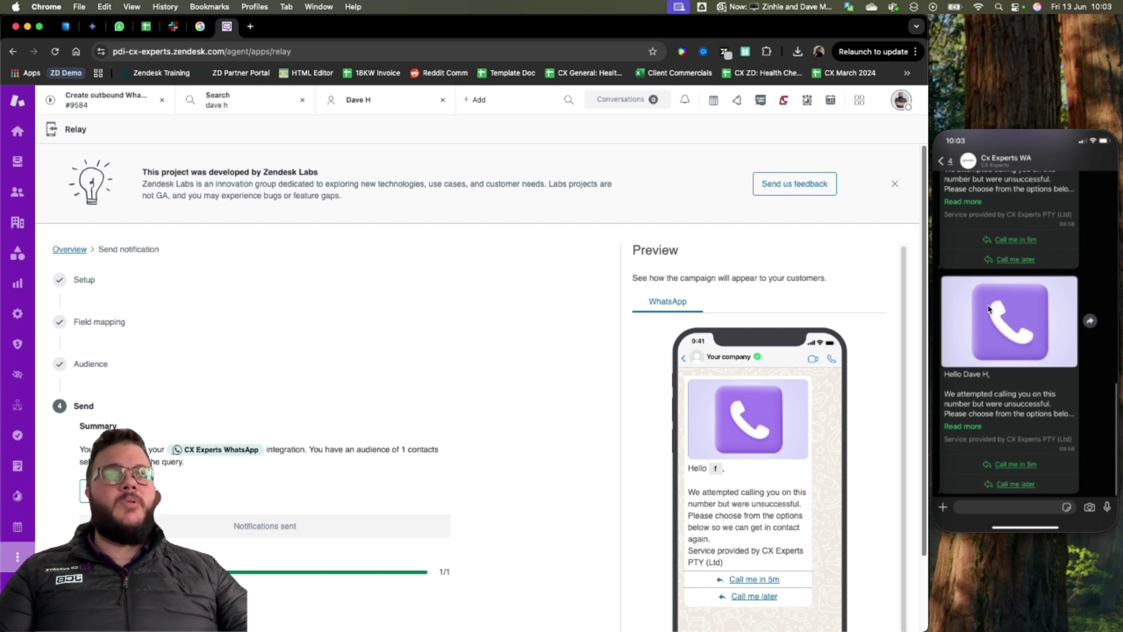
pyautogui.scroll(1, 1006, 374)
pyautogui.scroll(-1, 1024, 351)
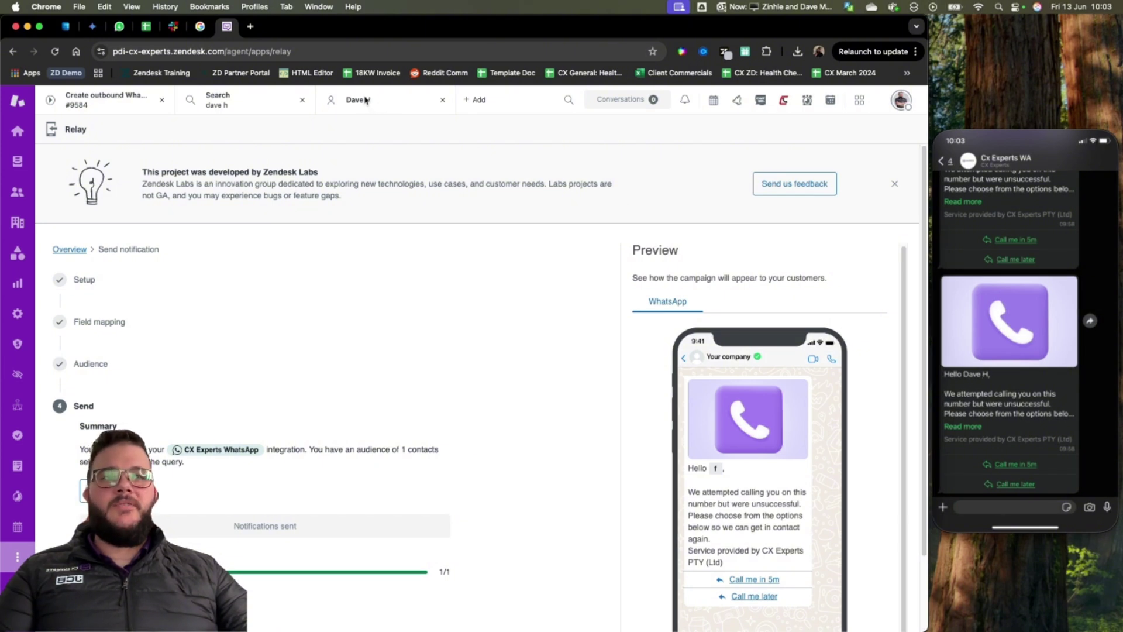
pyautogui.click(971, 429)
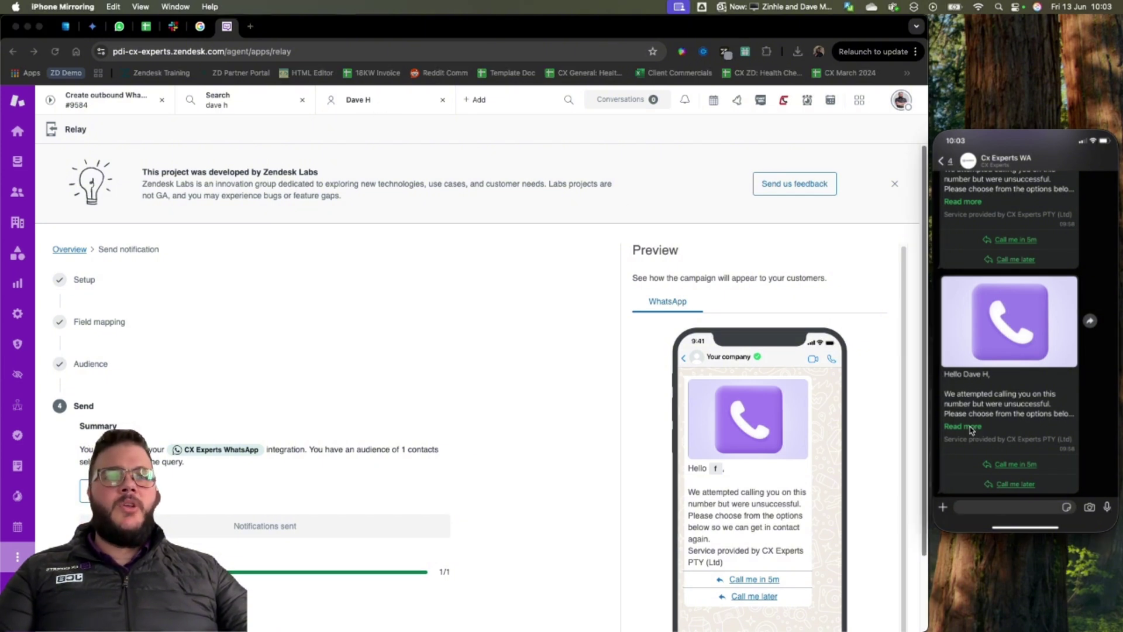
pyautogui.click(971, 428)
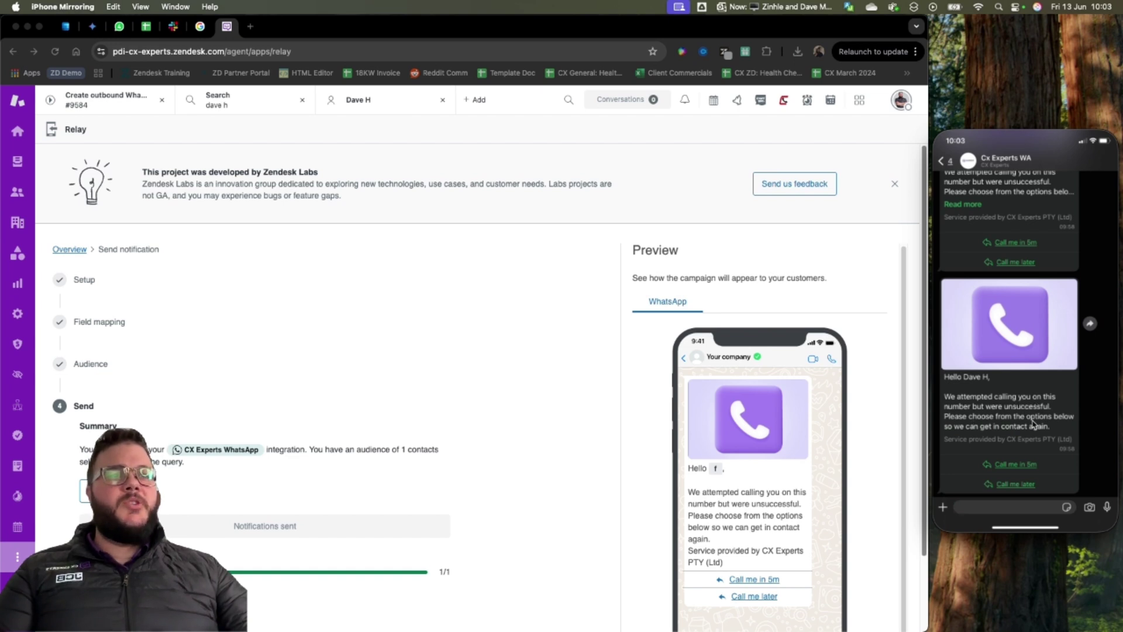
# Step: Reply to the WhatsApp message with "Call me later", choosing Tomorrow as the day and 10:00 - 11:00 as the time
pyautogui.click(1015, 485)
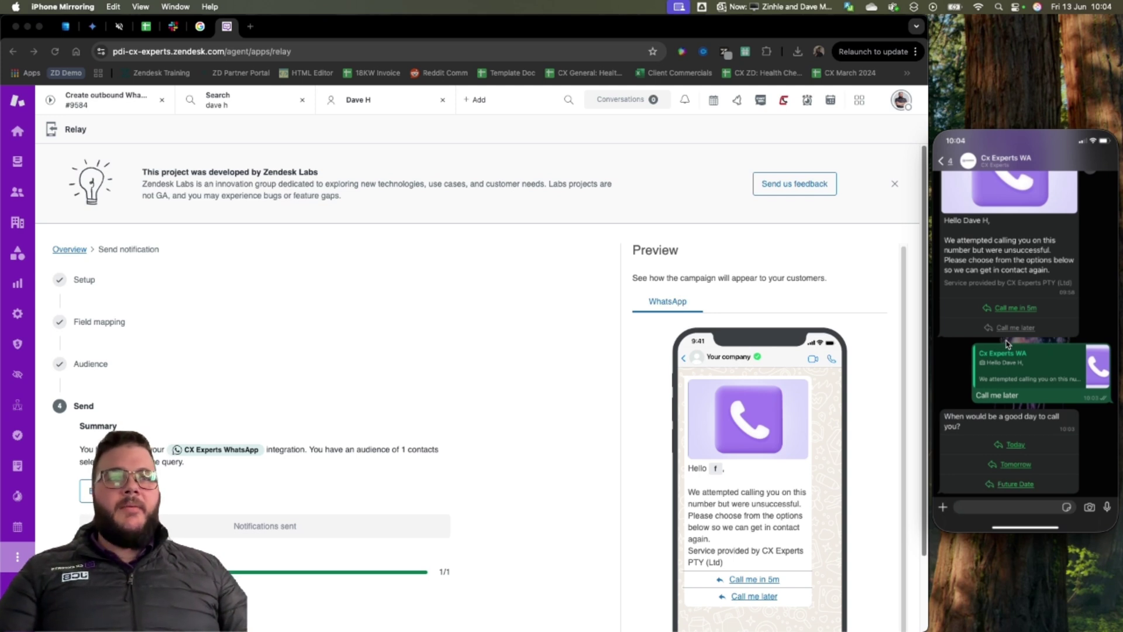
pyautogui.click(1019, 466)
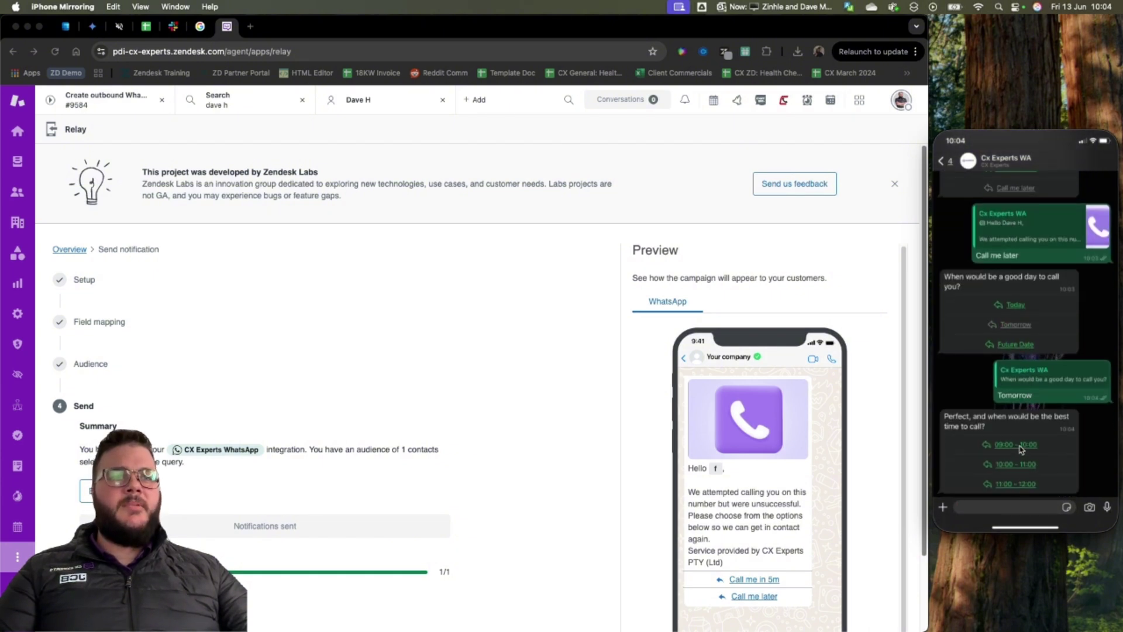
pyautogui.click(1016, 465)
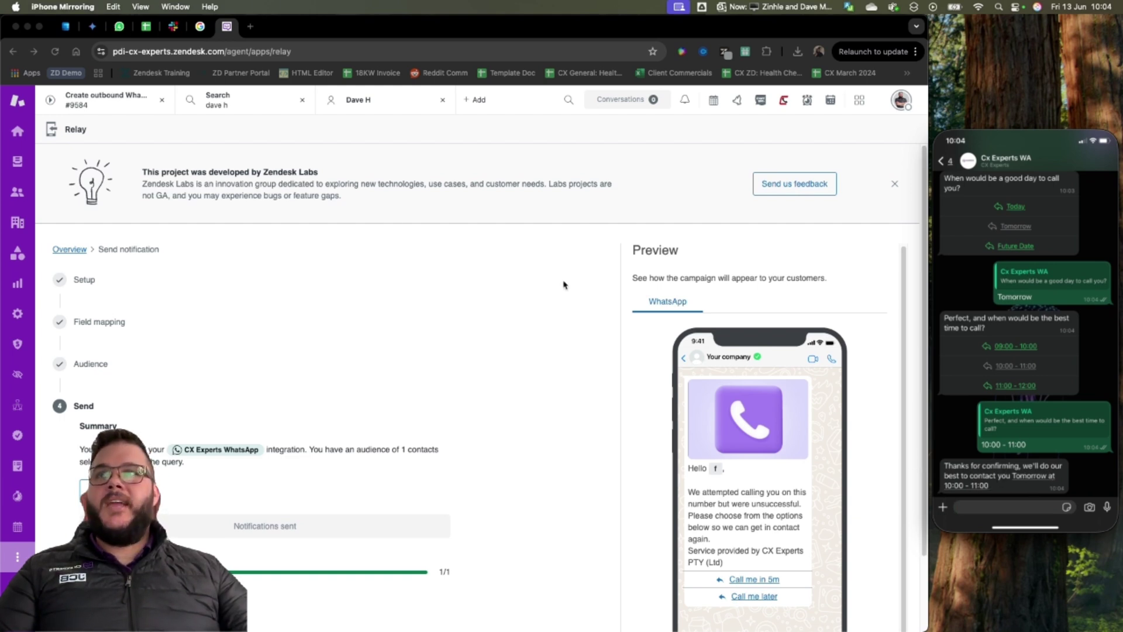
# Step: Switch back to Zendesk and open the new WhatsApp conversation ticket from the New & Unassigned Messaging view
pyautogui.click(18, 160)
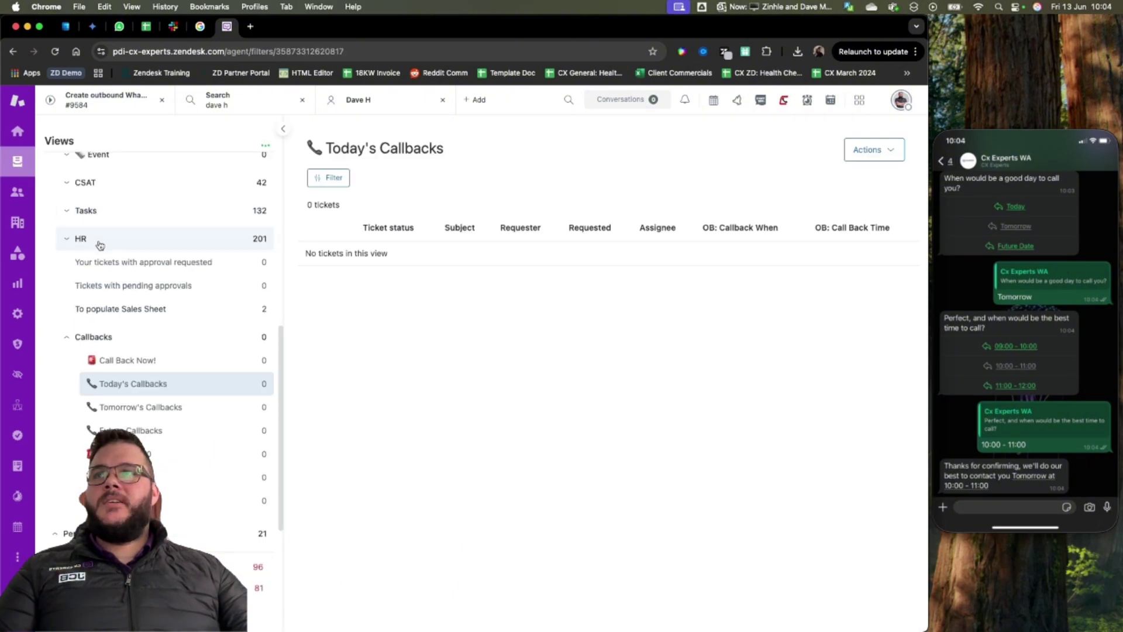
pyautogui.click(161, 220)
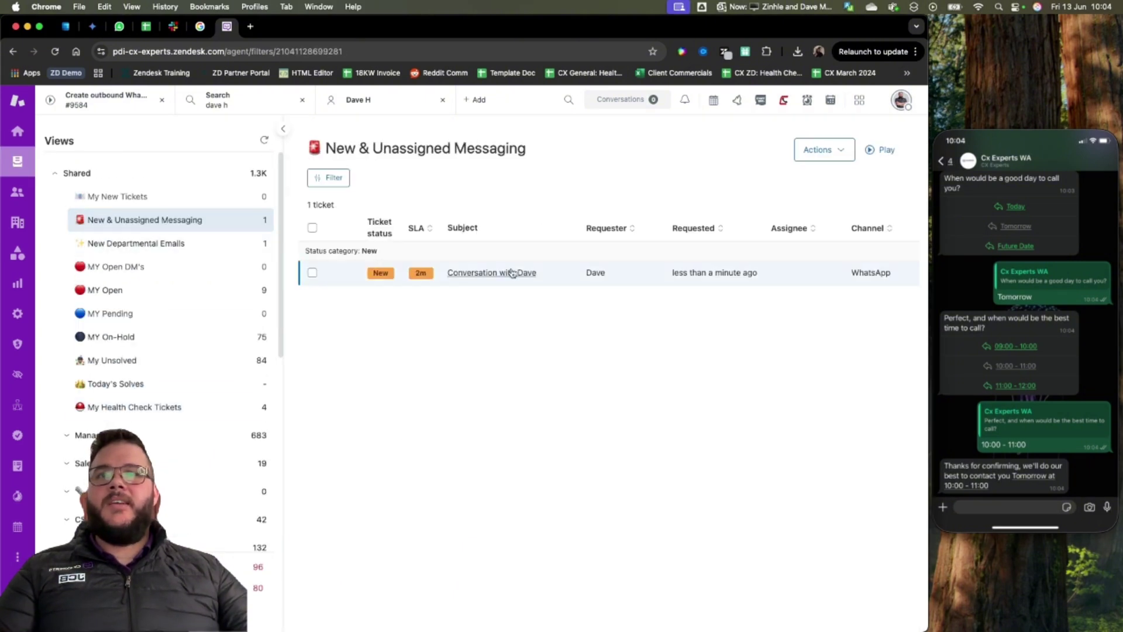
pyautogui.click(901, 100)
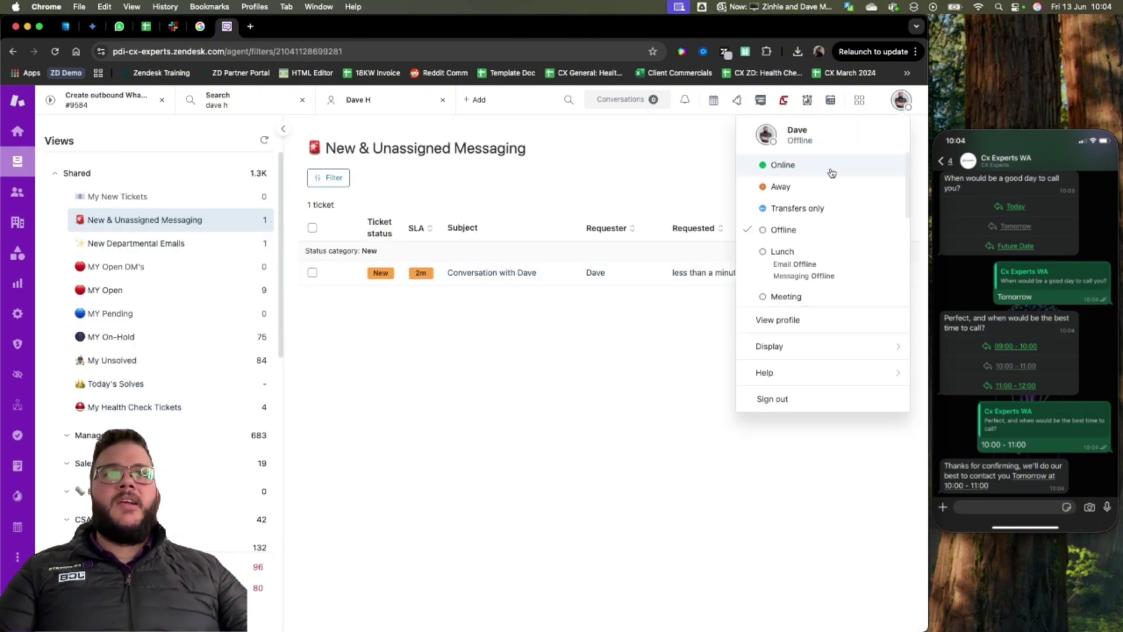
pyautogui.click(641, 160)
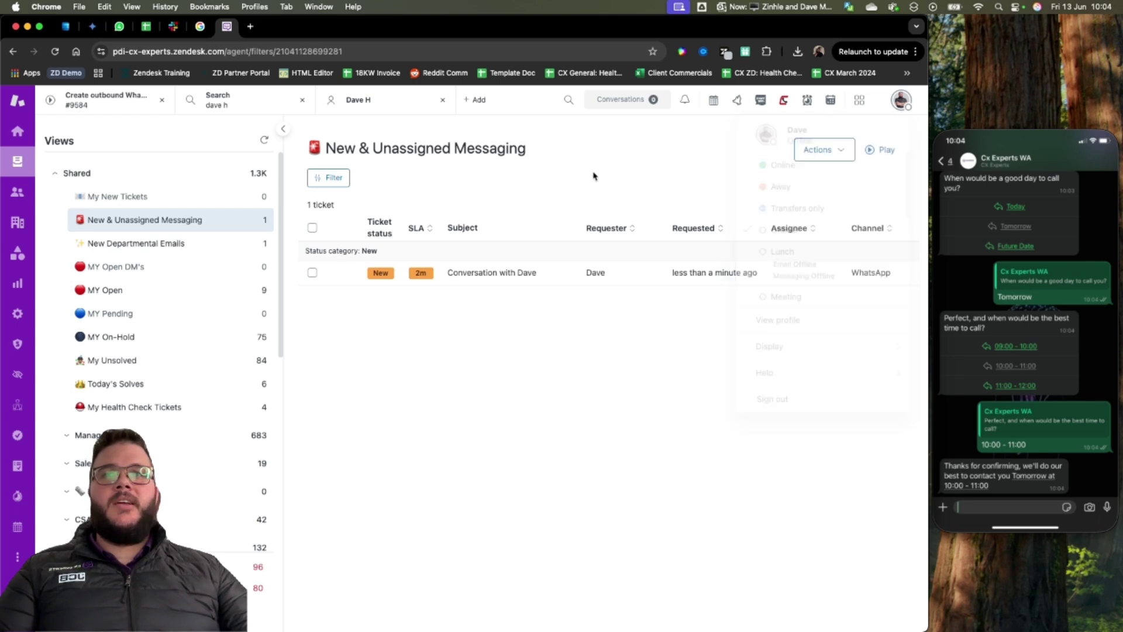
pyautogui.click(488, 272)
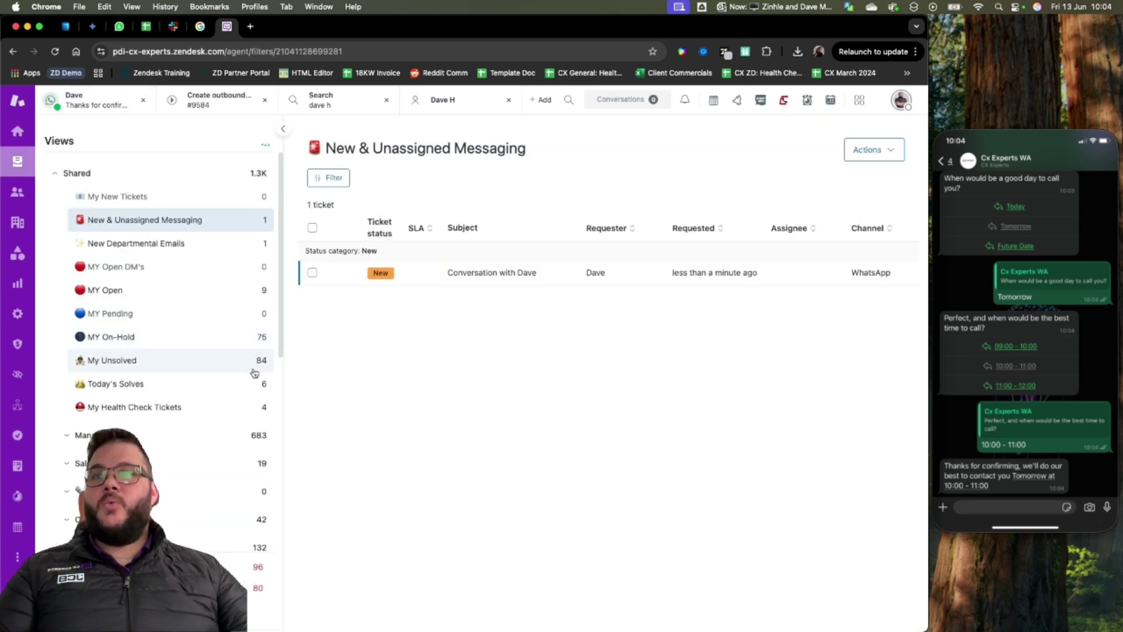
# Step: Open the Tomorrow's Callbacks view from the shared Callbacks group
pyautogui.scroll(-5, 255, 369)
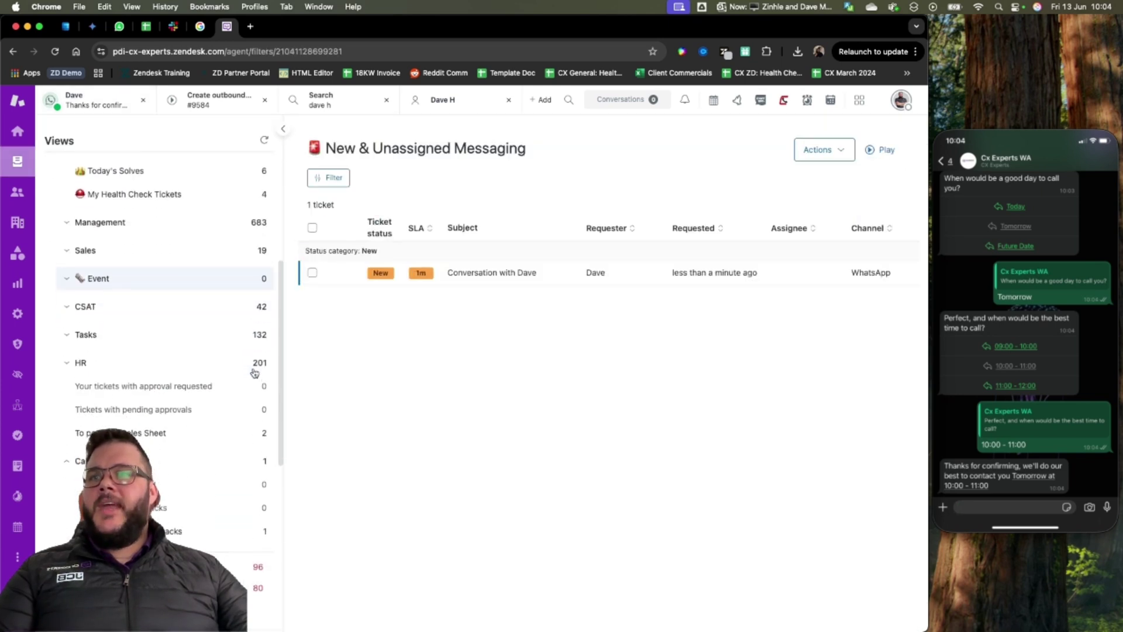
pyautogui.scroll(-5, 254, 373)
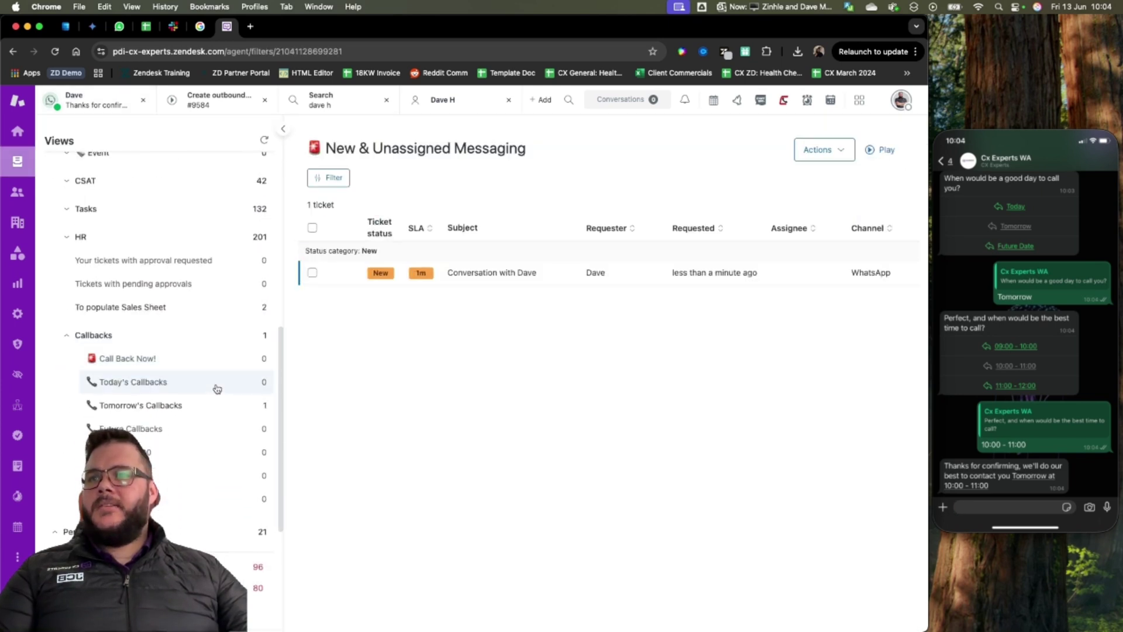
pyautogui.click(173, 404)
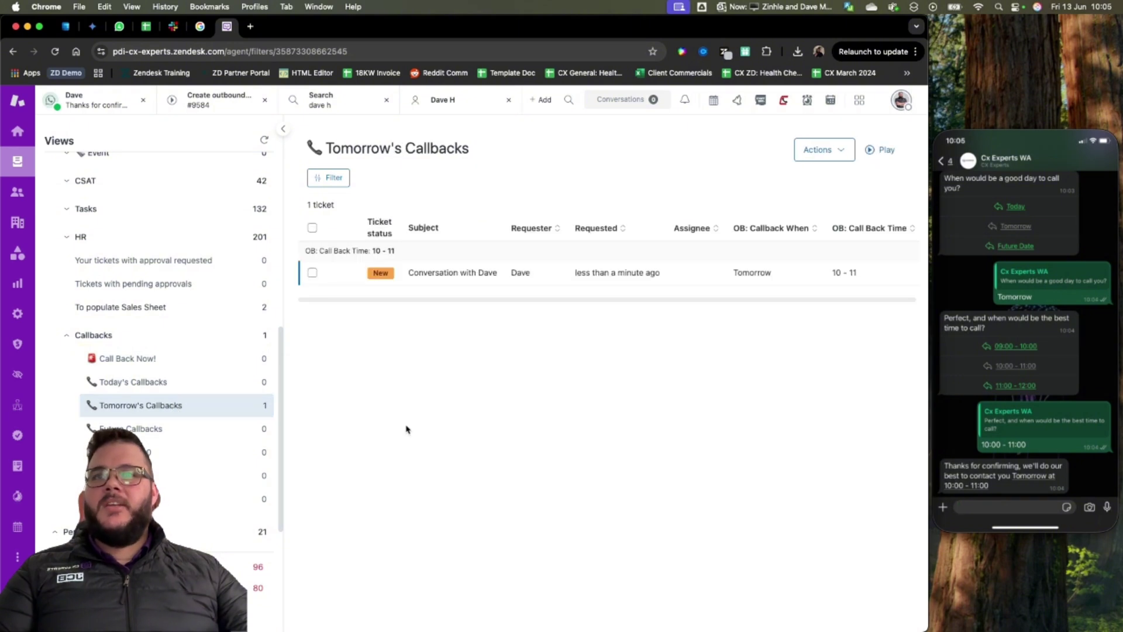
# Step: Review the callback choices and replies in the WhatsApp chat on the mirrored iPhone
pyautogui.scroll(1, 1015, 341)
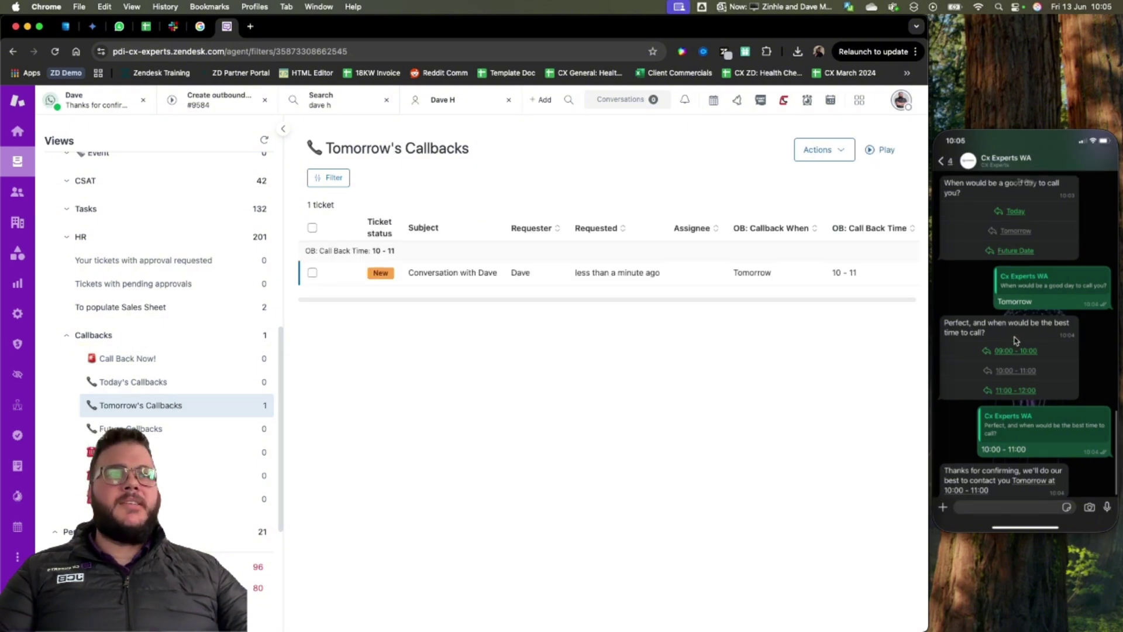
pyautogui.scroll(4, 1028, 301)
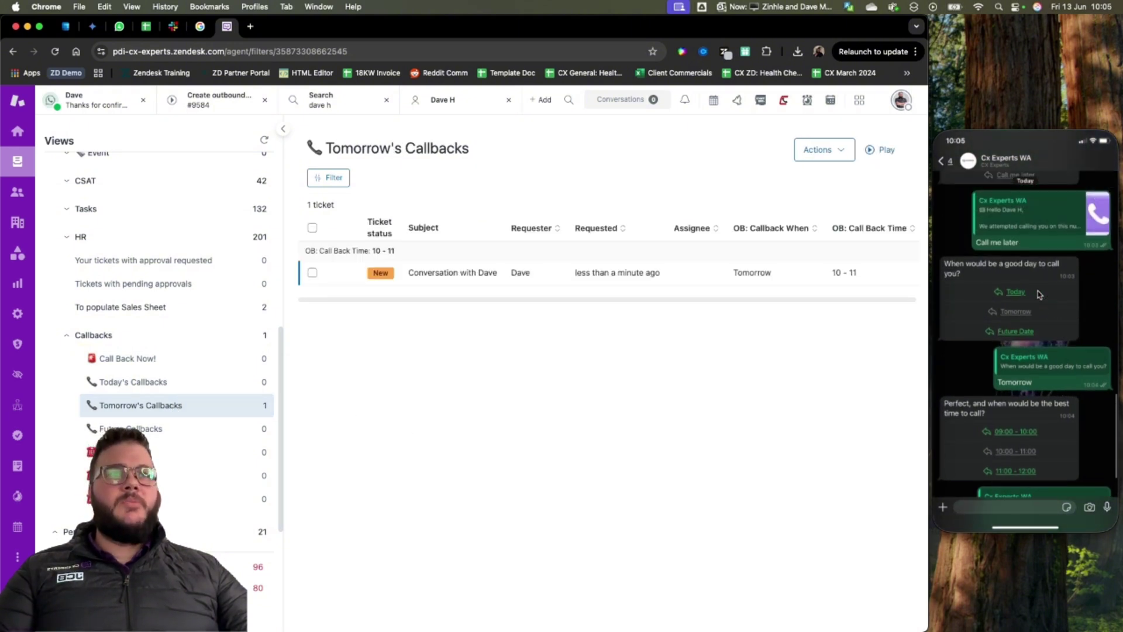
pyautogui.scroll(3, 1039, 294)
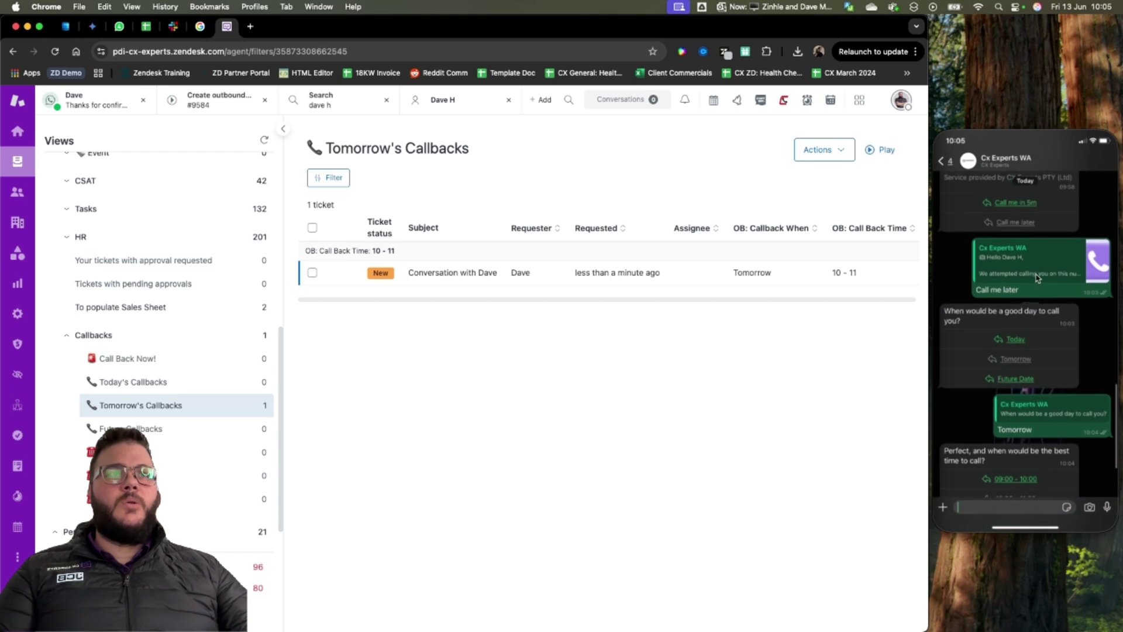
# Step: Look through the Call Back Now!, Today's, Tomorrow's and Future Callbacks views, checking how tomorrow's tickets are grouped by callback time
pyautogui.click(135, 357)
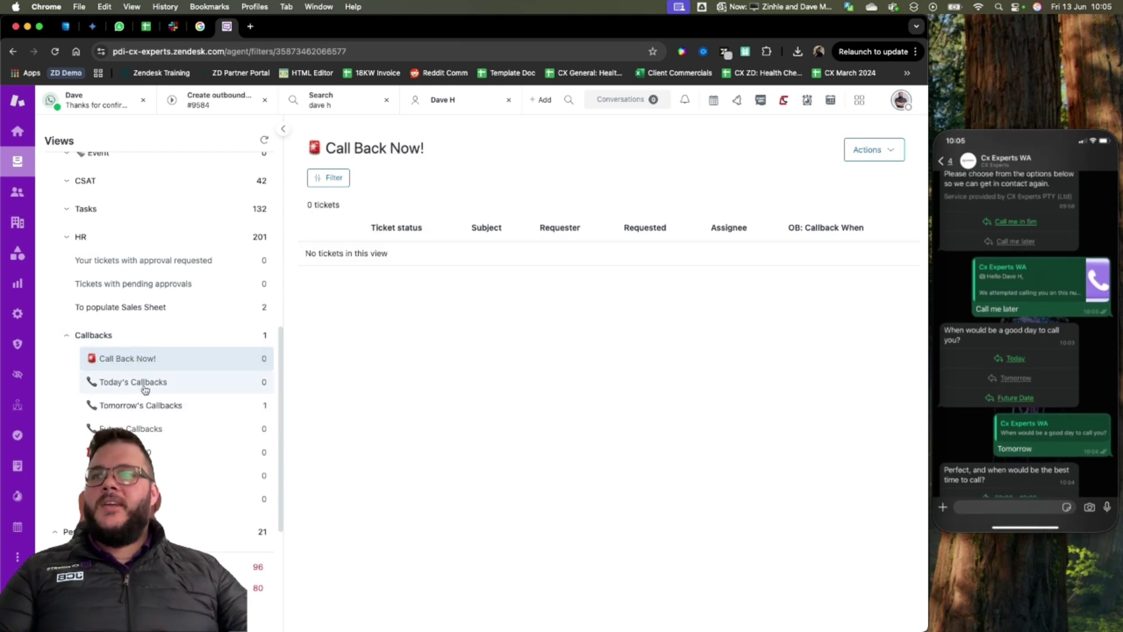
pyautogui.click(145, 388)
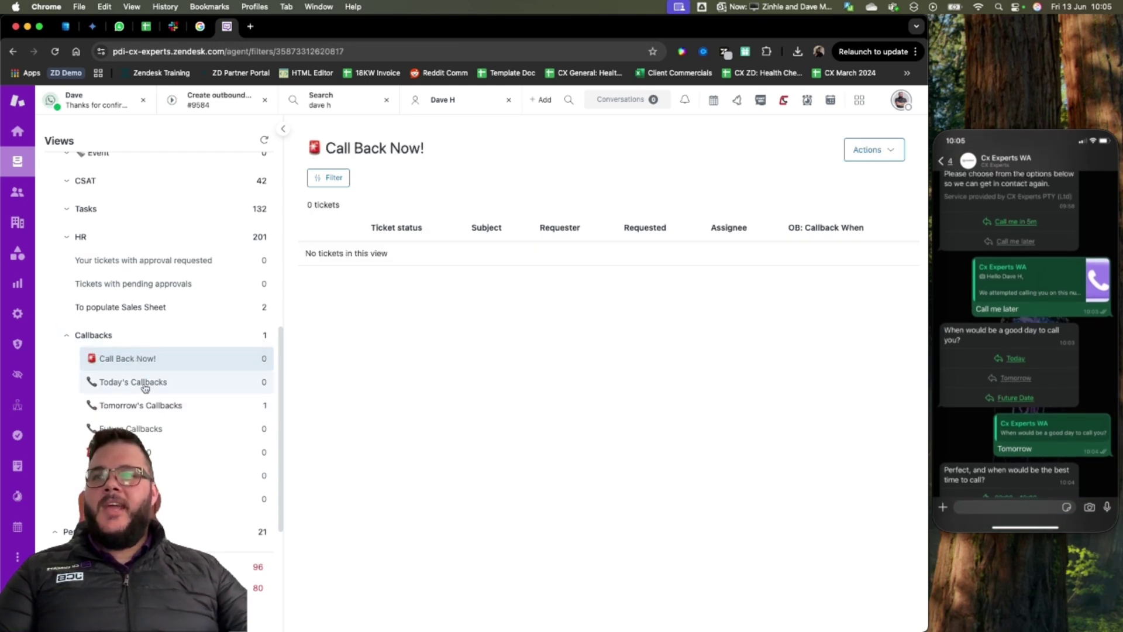
pyautogui.click(182, 409)
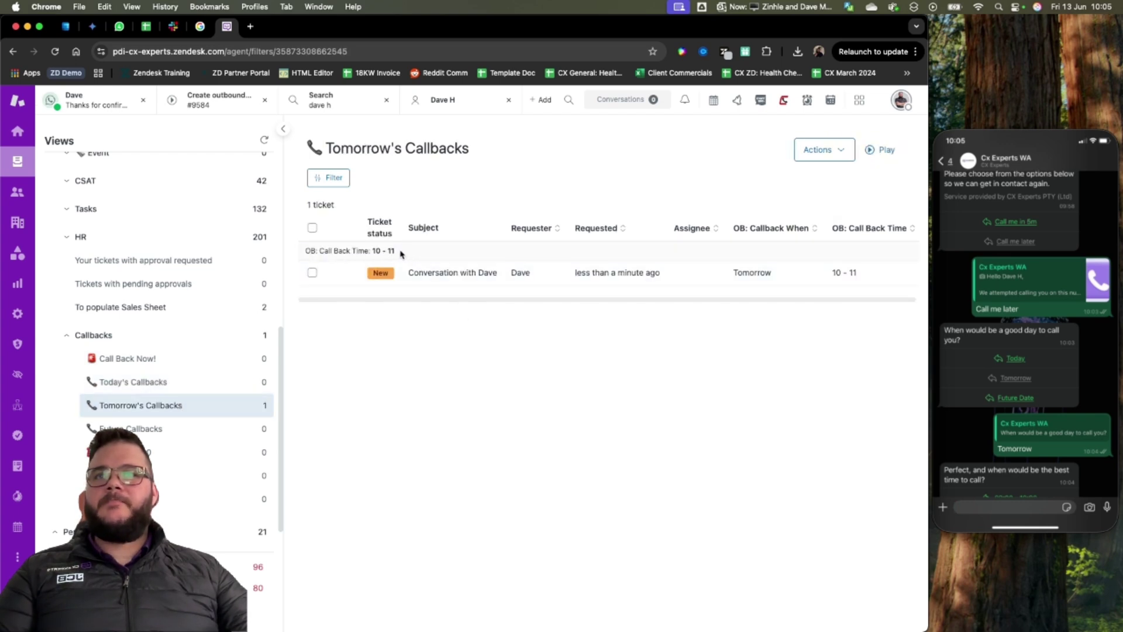
pyautogui.moveTo(400, 251); pyautogui.dragTo(304, 250)
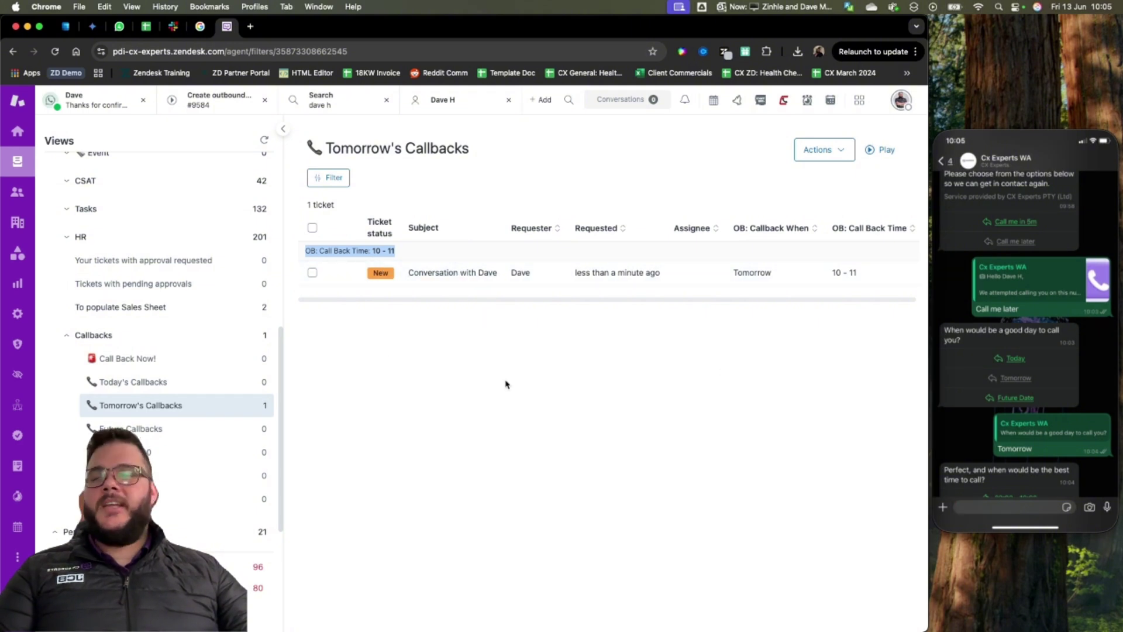
pyautogui.click(164, 431)
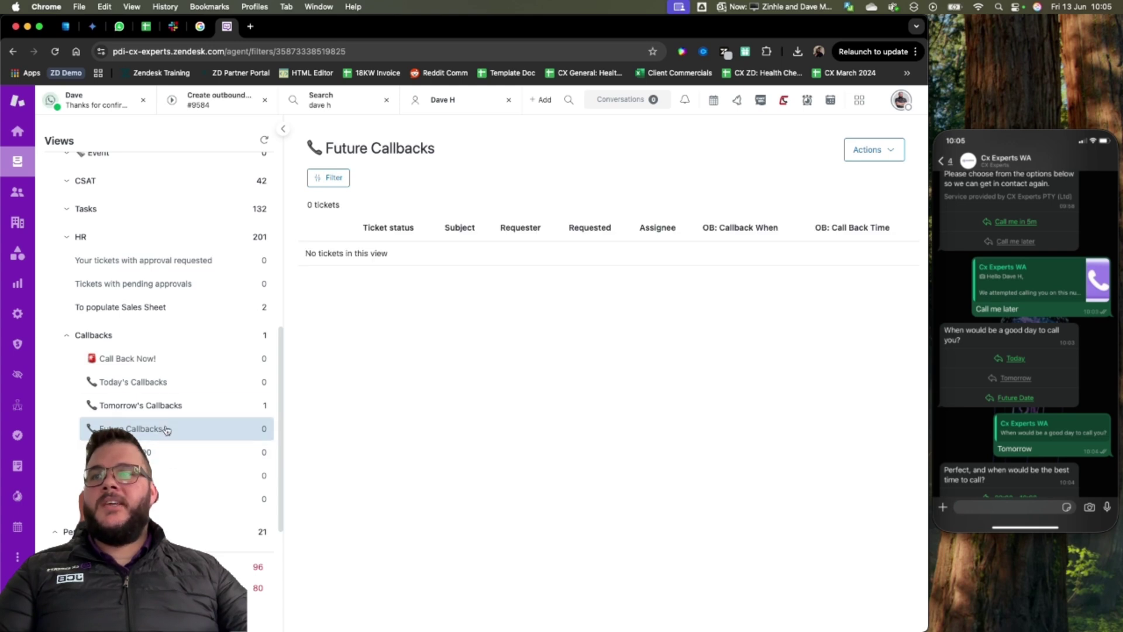
# Step: Open the WhatsApp conversation ticket from Tomorrow's Callbacks, assign it to yourself and submit it as New
pyautogui.click(157, 406)
pyautogui.click(494, 276)
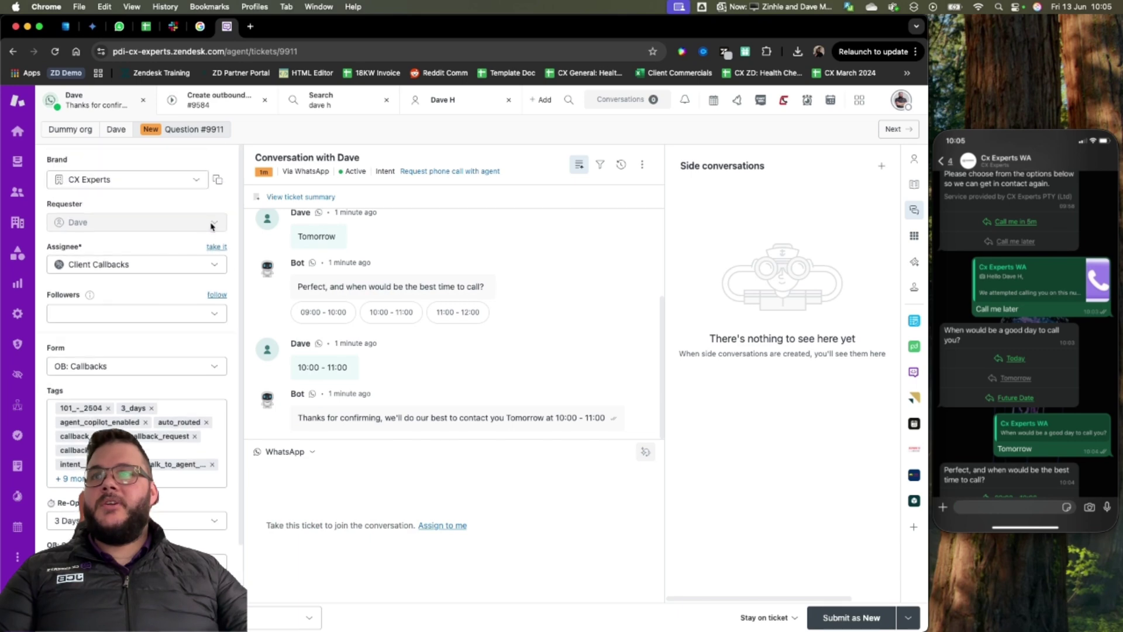
pyautogui.click(216, 246)
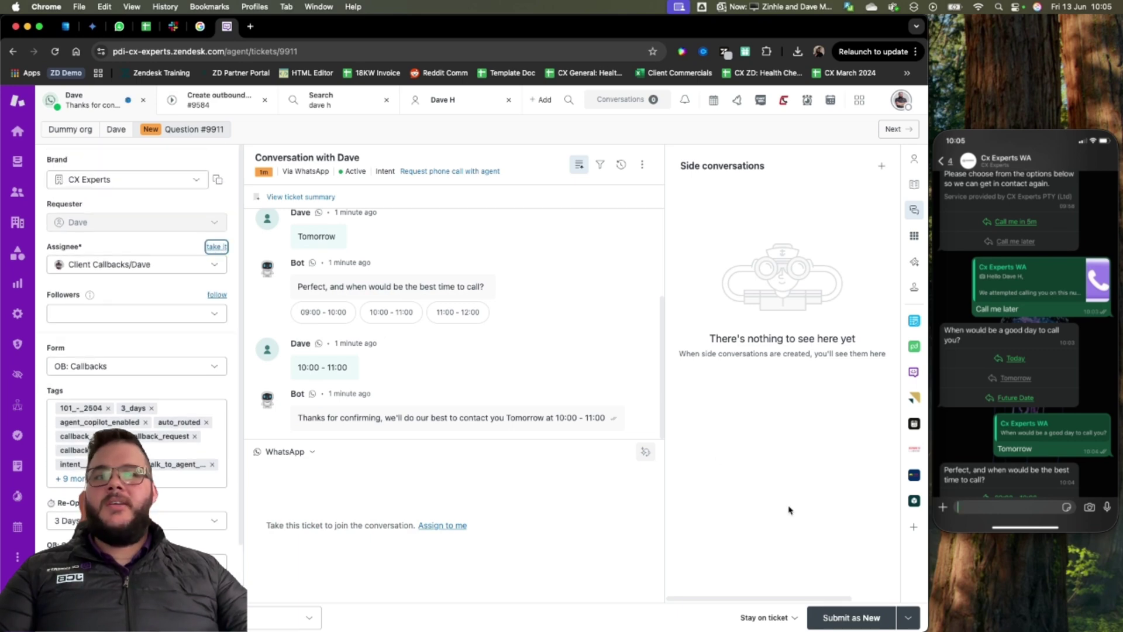
pyautogui.click(851, 617)
pyautogui.click(535, 401)
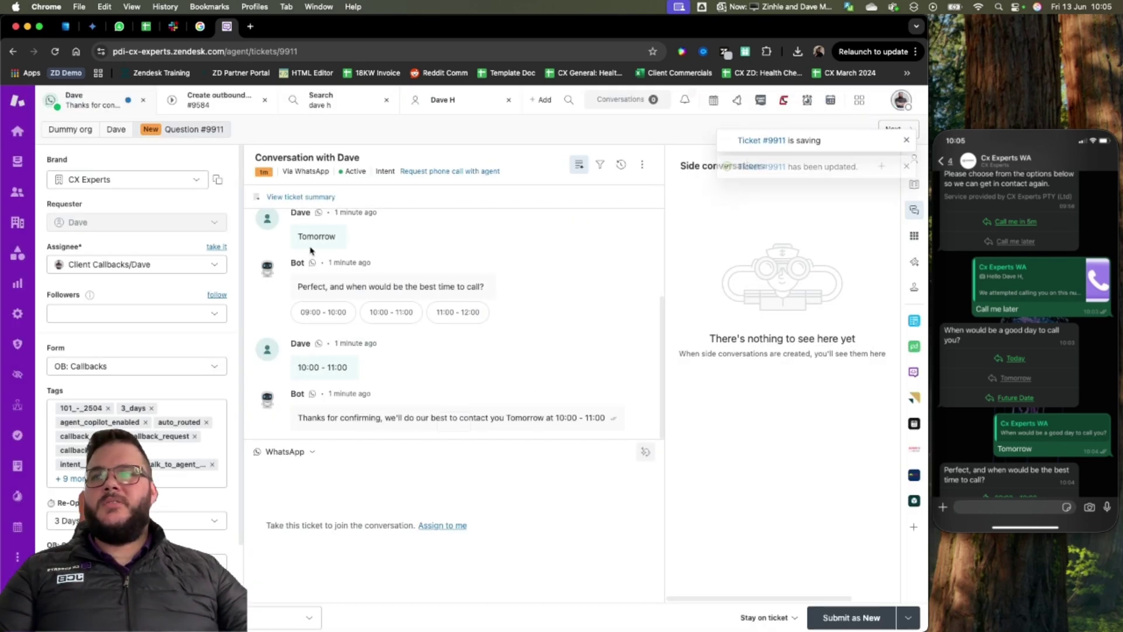
# Step: Return to the views, open the 10:00 - 11:00 callback view and refresh the views list
pyautogui.click(16, 163)
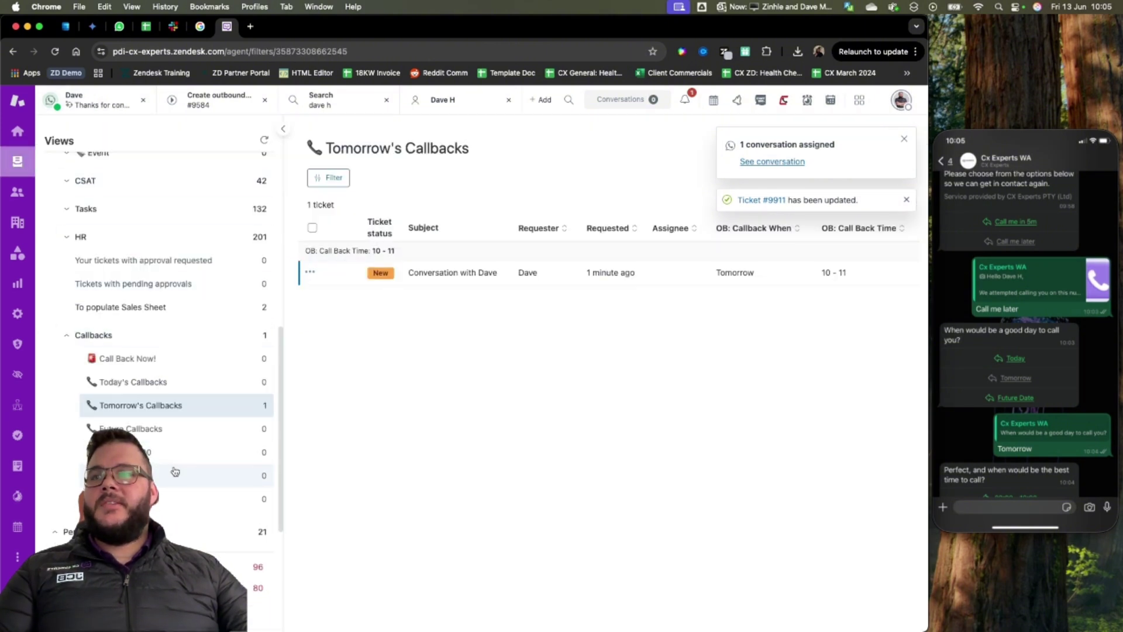
pyautogui.scroll(-1, 1030, 343)
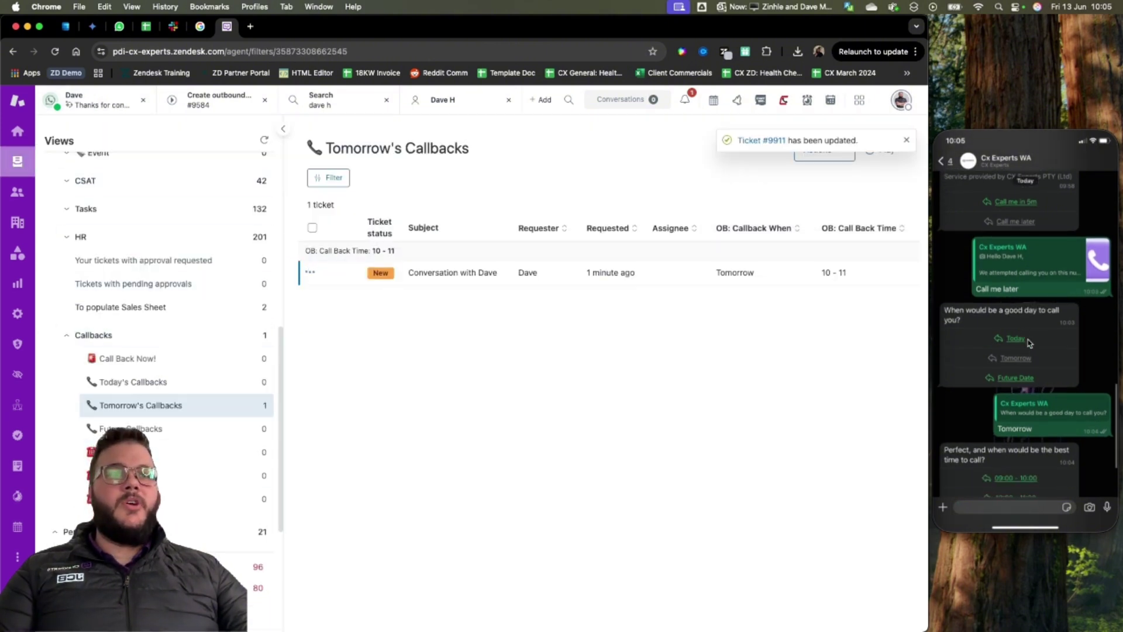
pyautogui.click(158, 475)
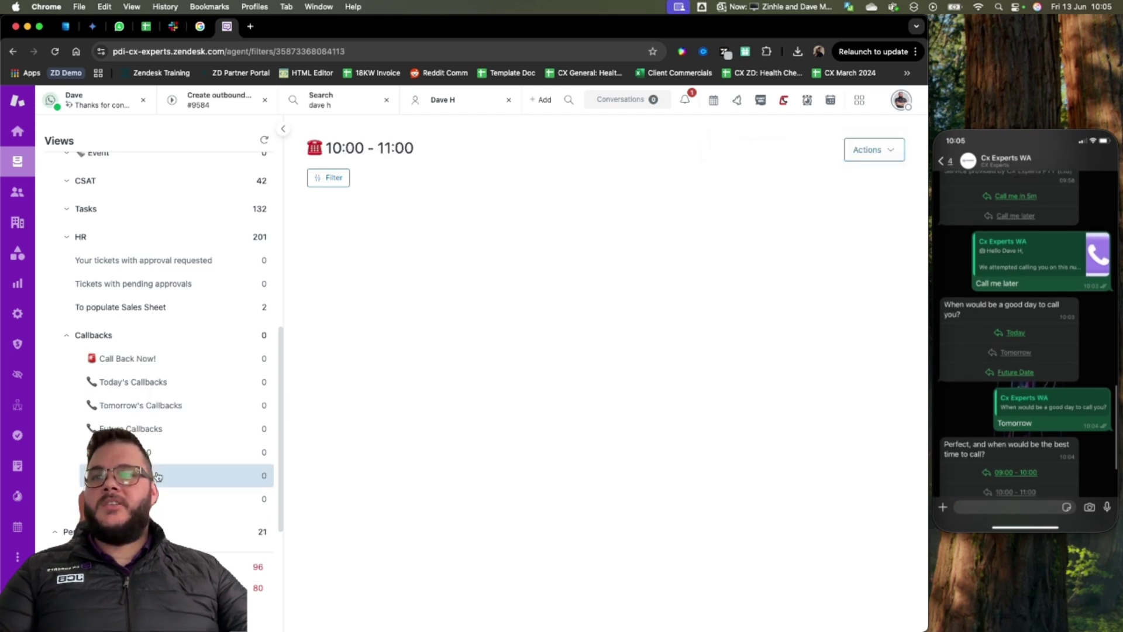
pyautogui.click(266, 141)
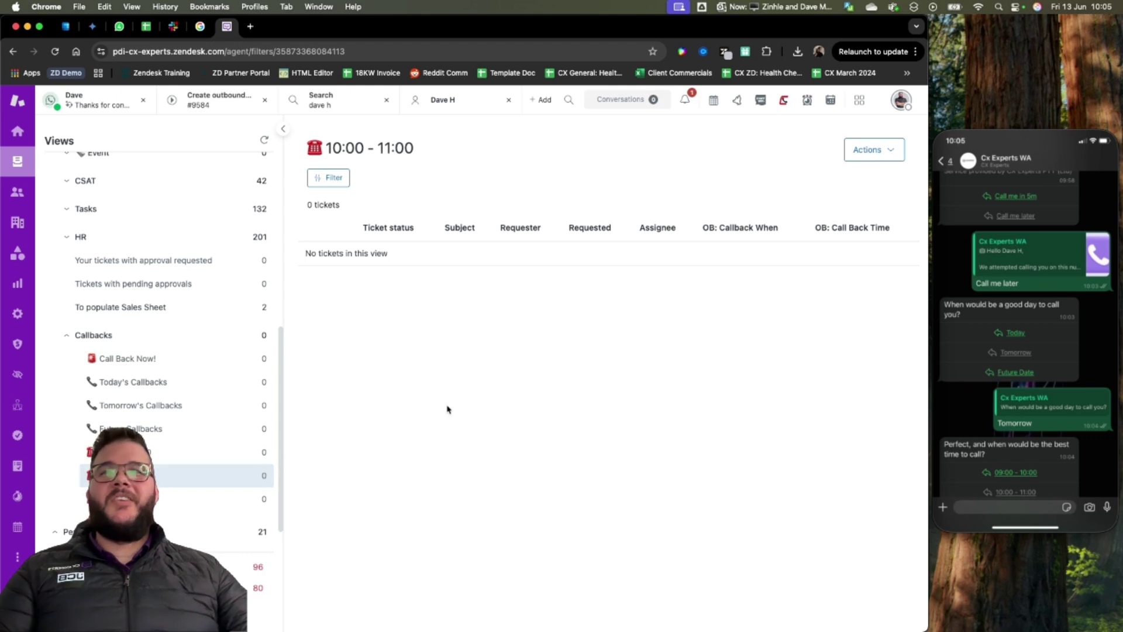
# Step: Open the 10:00 - 11:00 view for editing and replace its Status category condition with Assignee Is (current user)
pyautogui.click(869, 150)
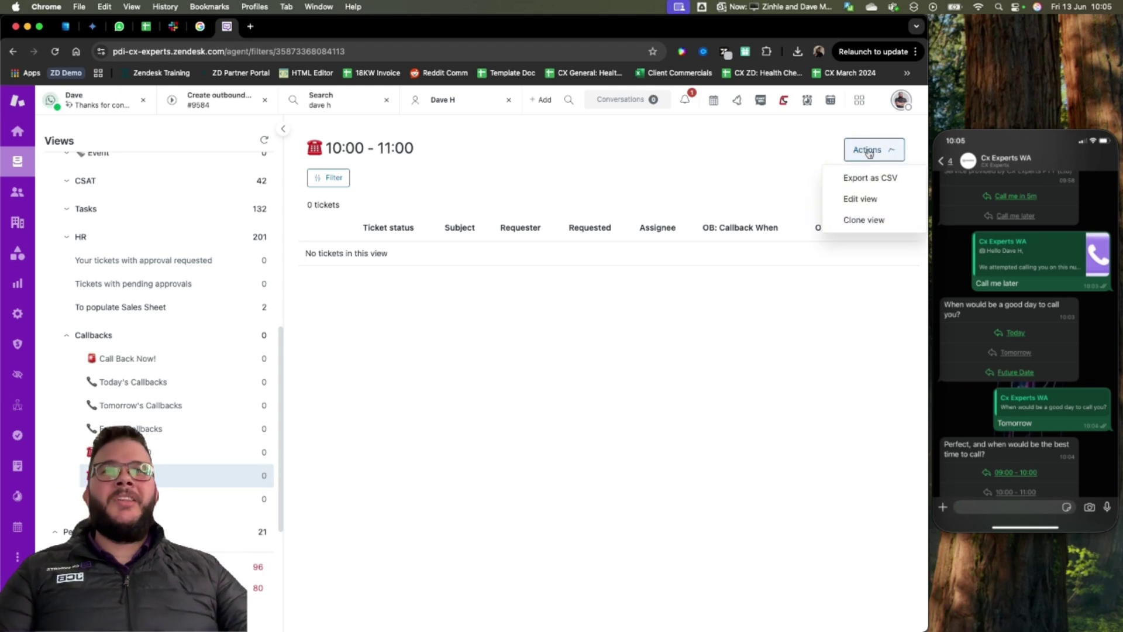
pyautogui.click(865, 198)
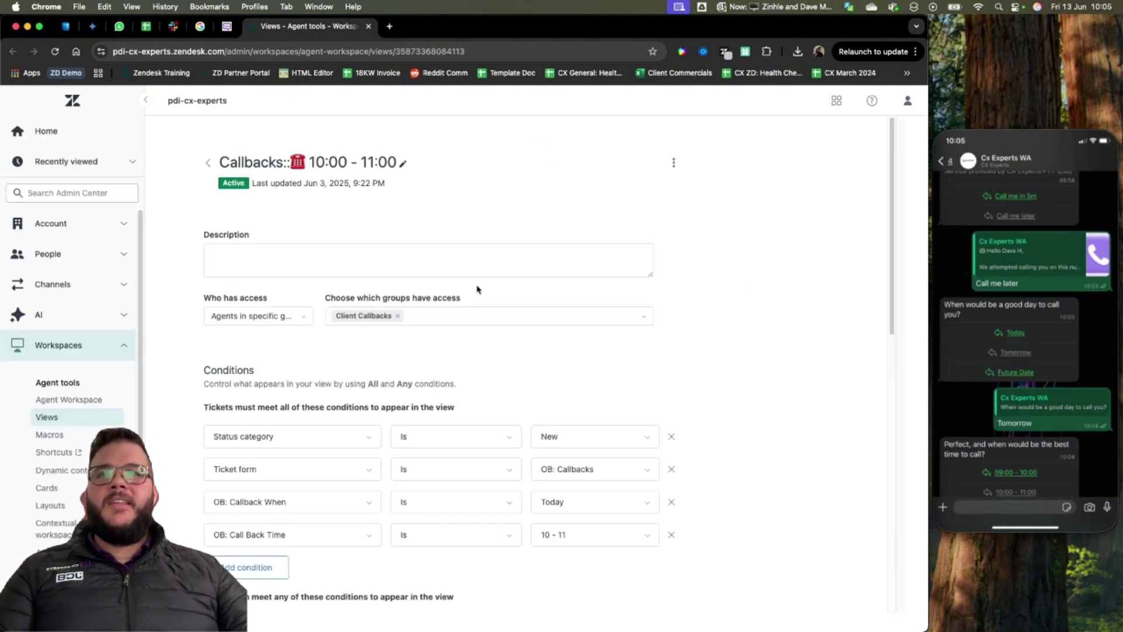
pyautogui.scroll(-2, 648, 362)
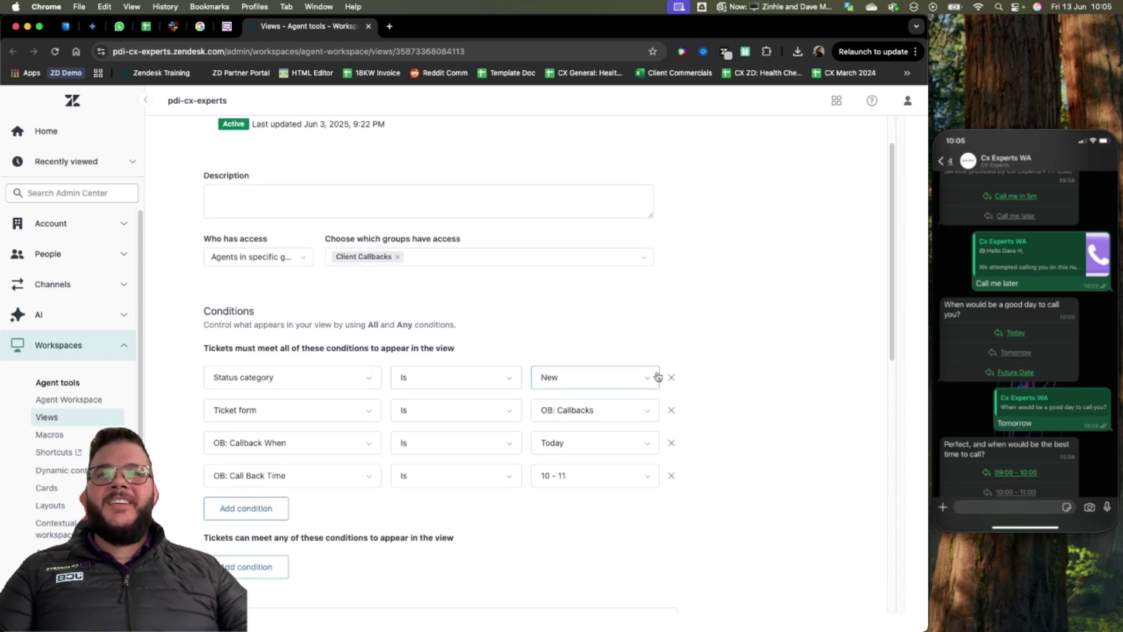
pyautogui.click(341, 376)
pyautogui.write('assignee')
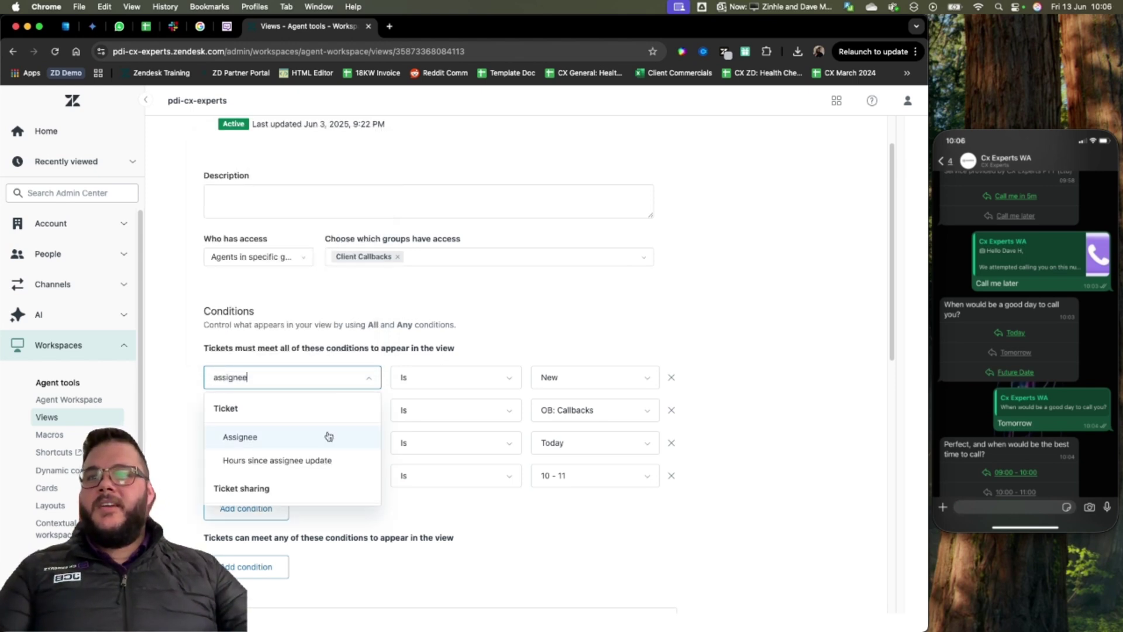
pyautogui.click(238, 434)
pyautogui.click(442, 381)
pyautogui.click(452, 409)
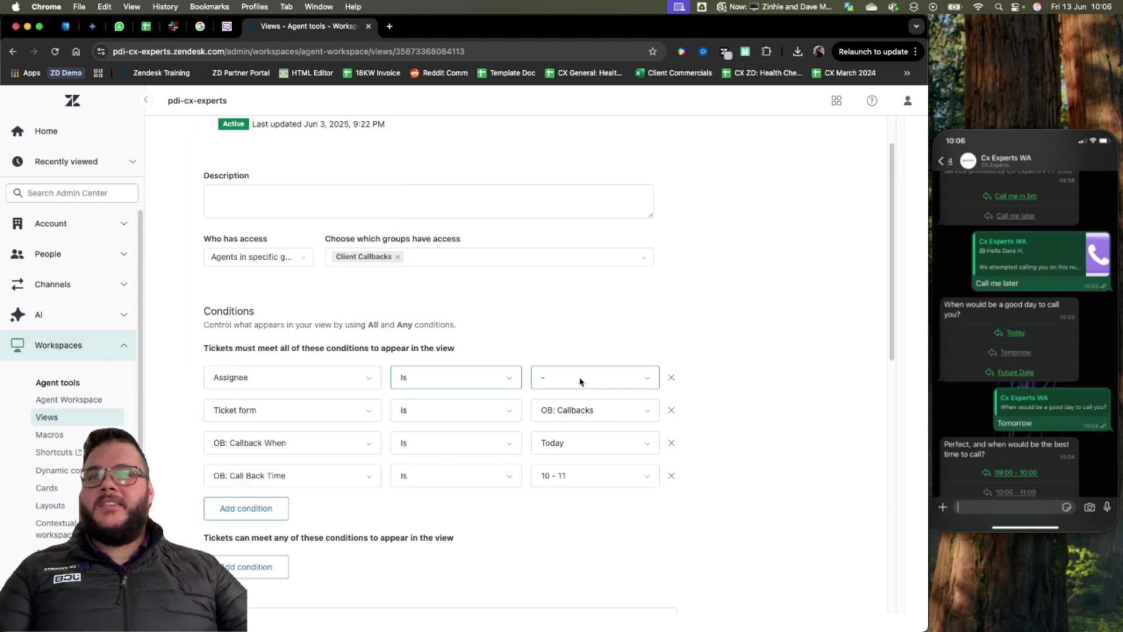
pyautogui.click(638, 378)
pyautogui.click(591, 189)
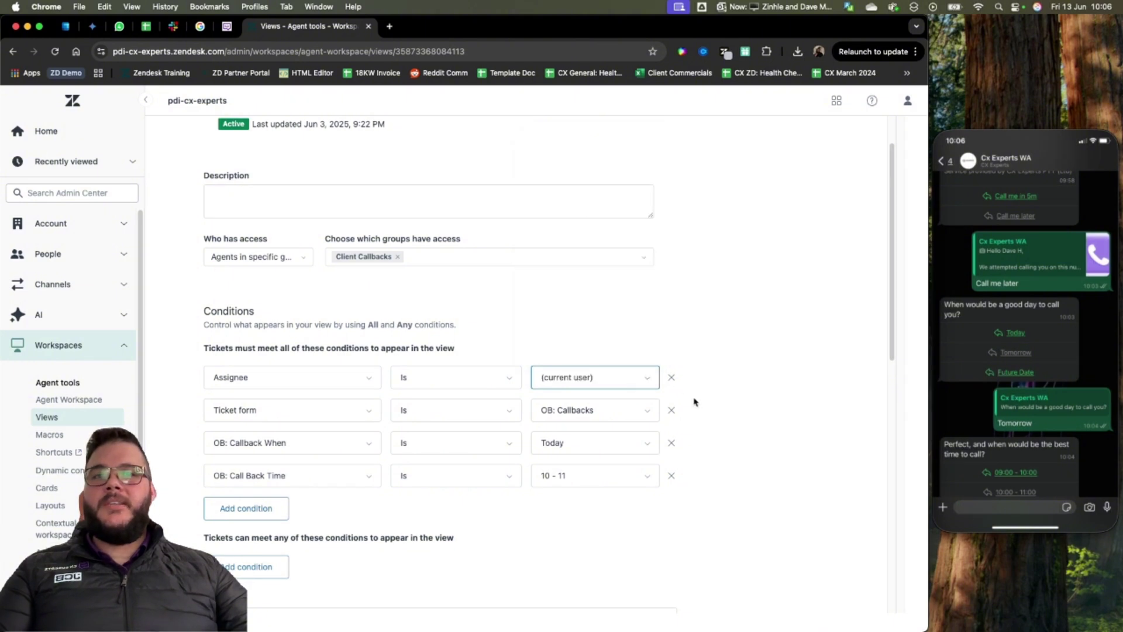
# Step: Remove the OB: Callback When condition from the view and save the view
pyautogui.scroll(-1, 695, 402)
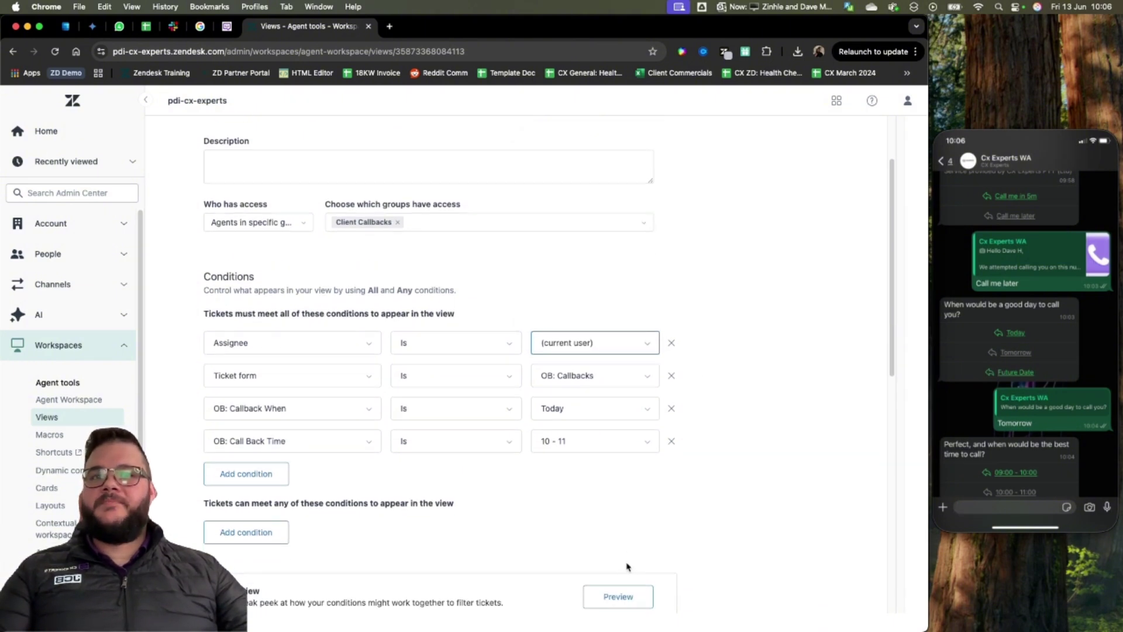
pyautogui.scroll(-2, 647, 544)
pyautogui.click(671, 394)
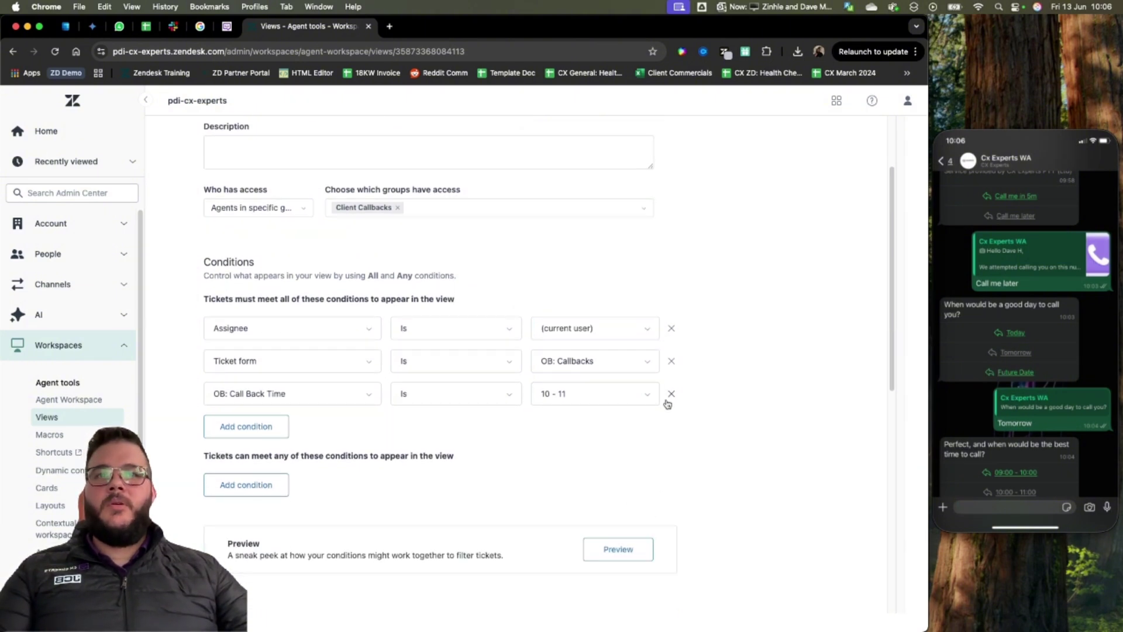
pyautogui.scroll(-8, 682, 544)
pyautogui.click(621, 582)
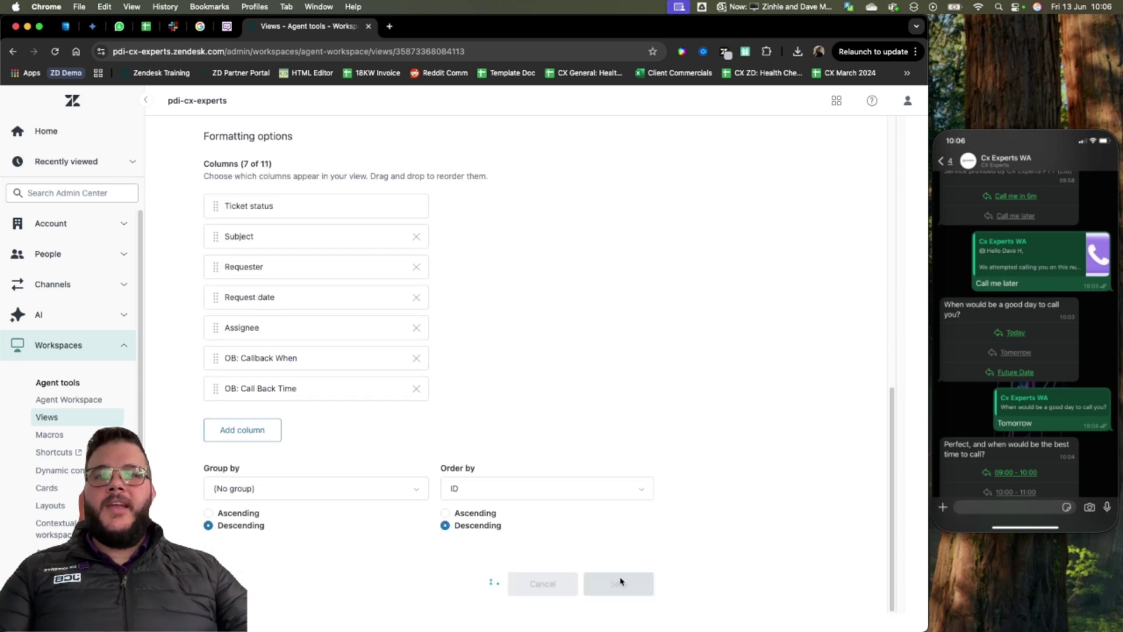
# Step: Switch back to the agent workspace and refresh the views list
pyautogui.click(227, 26)
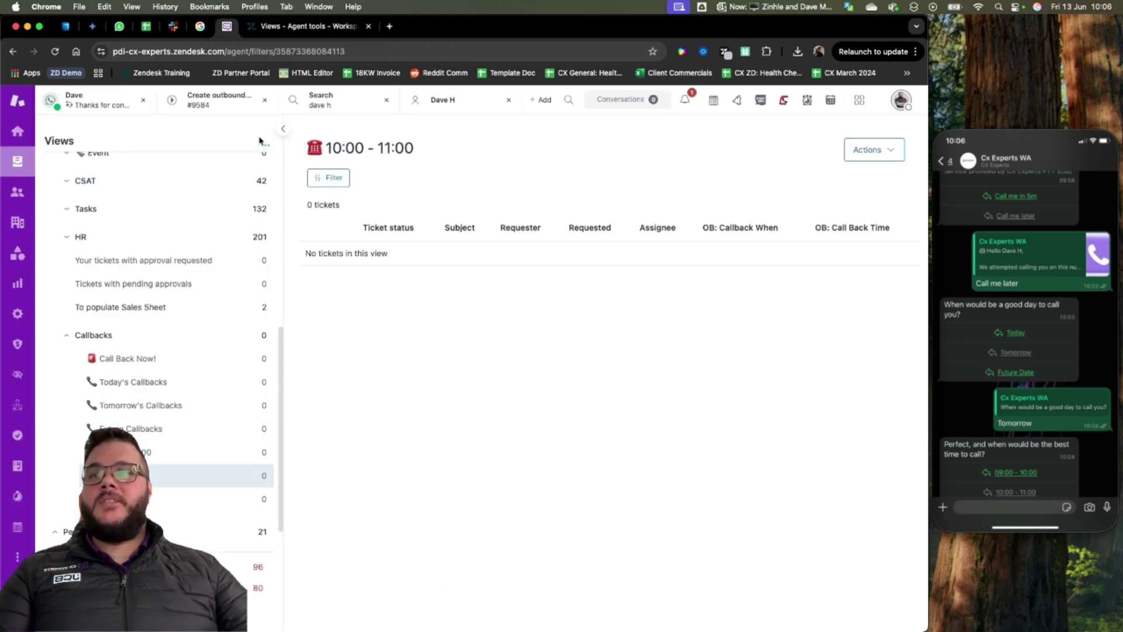